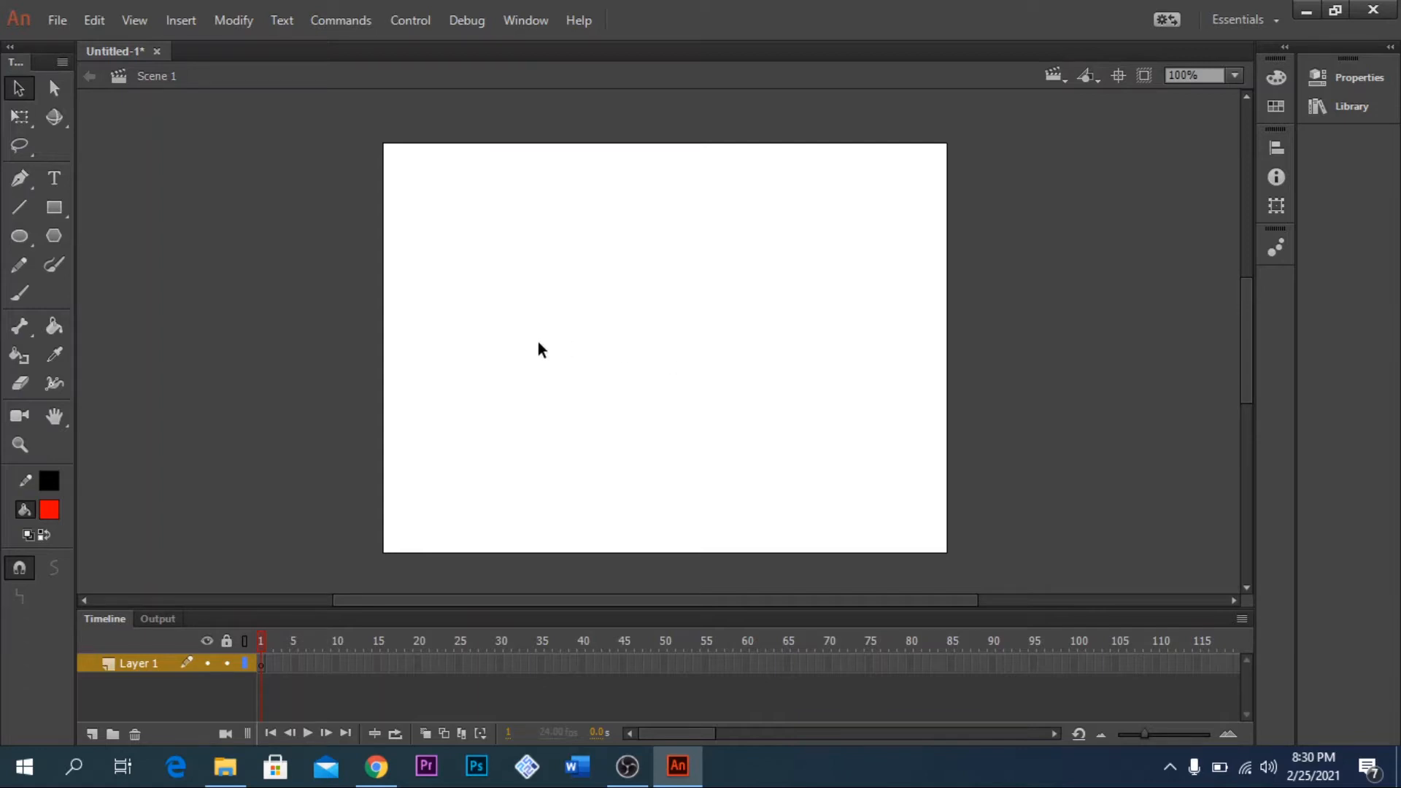
Draw a red circle near the left side of the stage and convert it to a Movie Clip symbol named Symbol 1.
{"action": "left_click", "coordinate": [22, 236]}
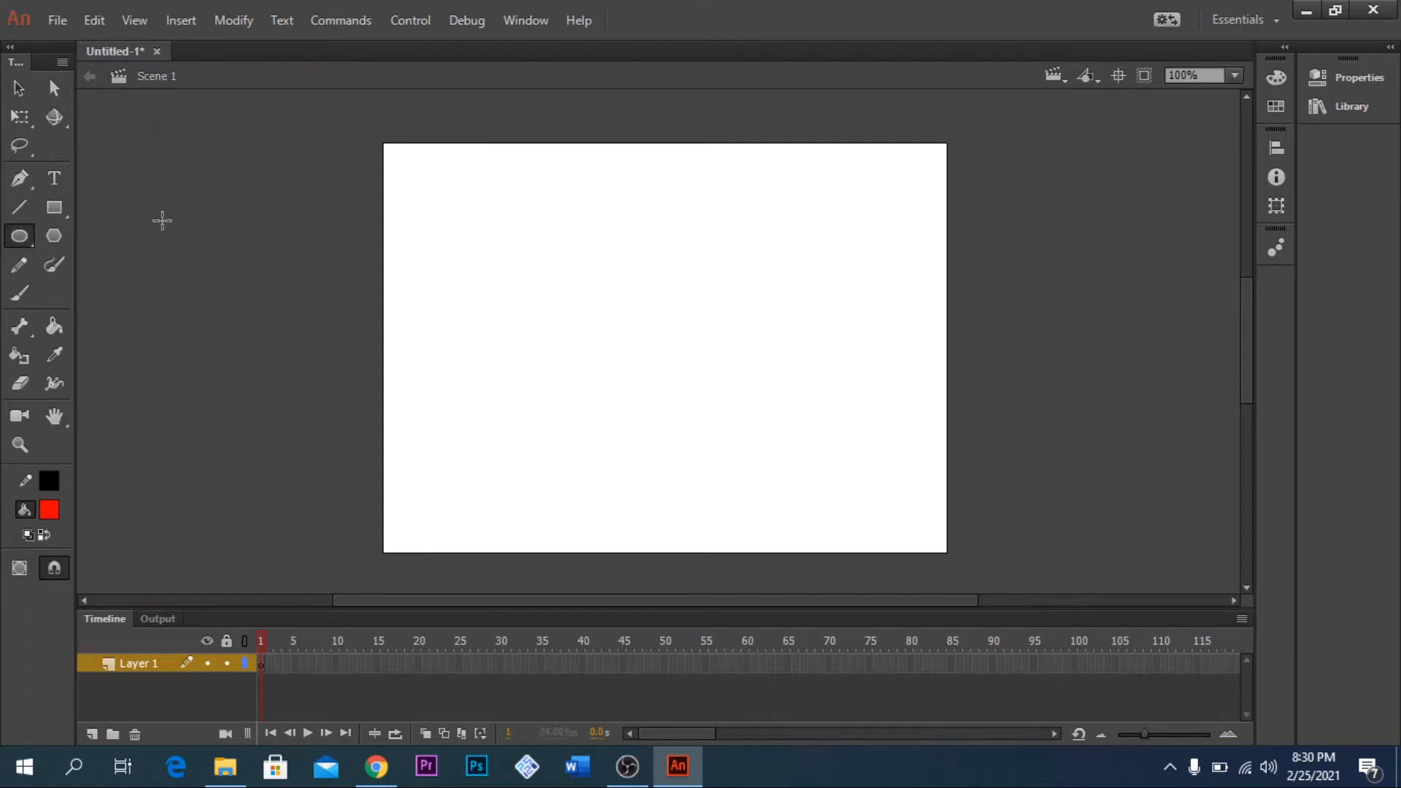
{"action": "left_click_drag", "start_coordinate": [420, 313], "coordinate": [489, 376]}
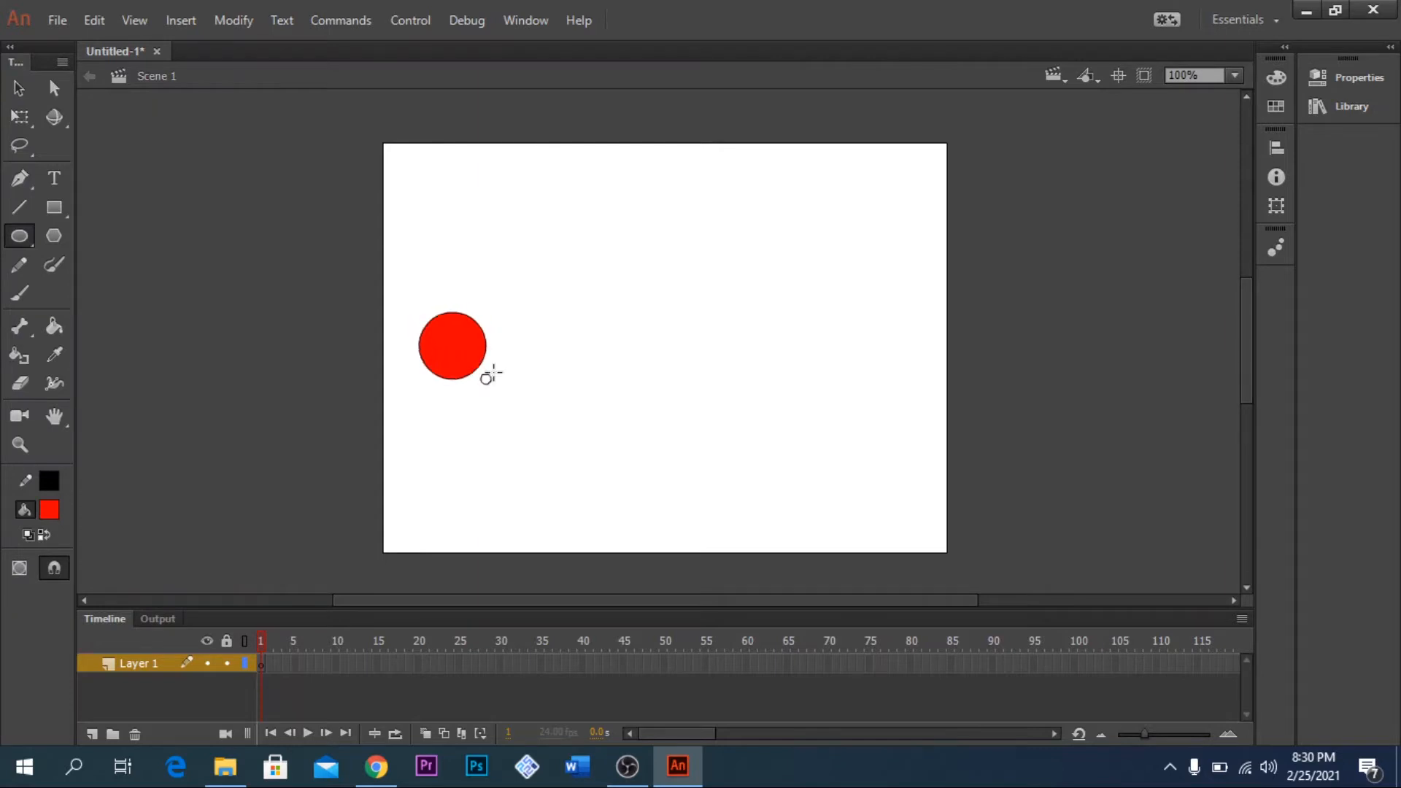
{"action": "left_click", "coordinate": [20, 88]}
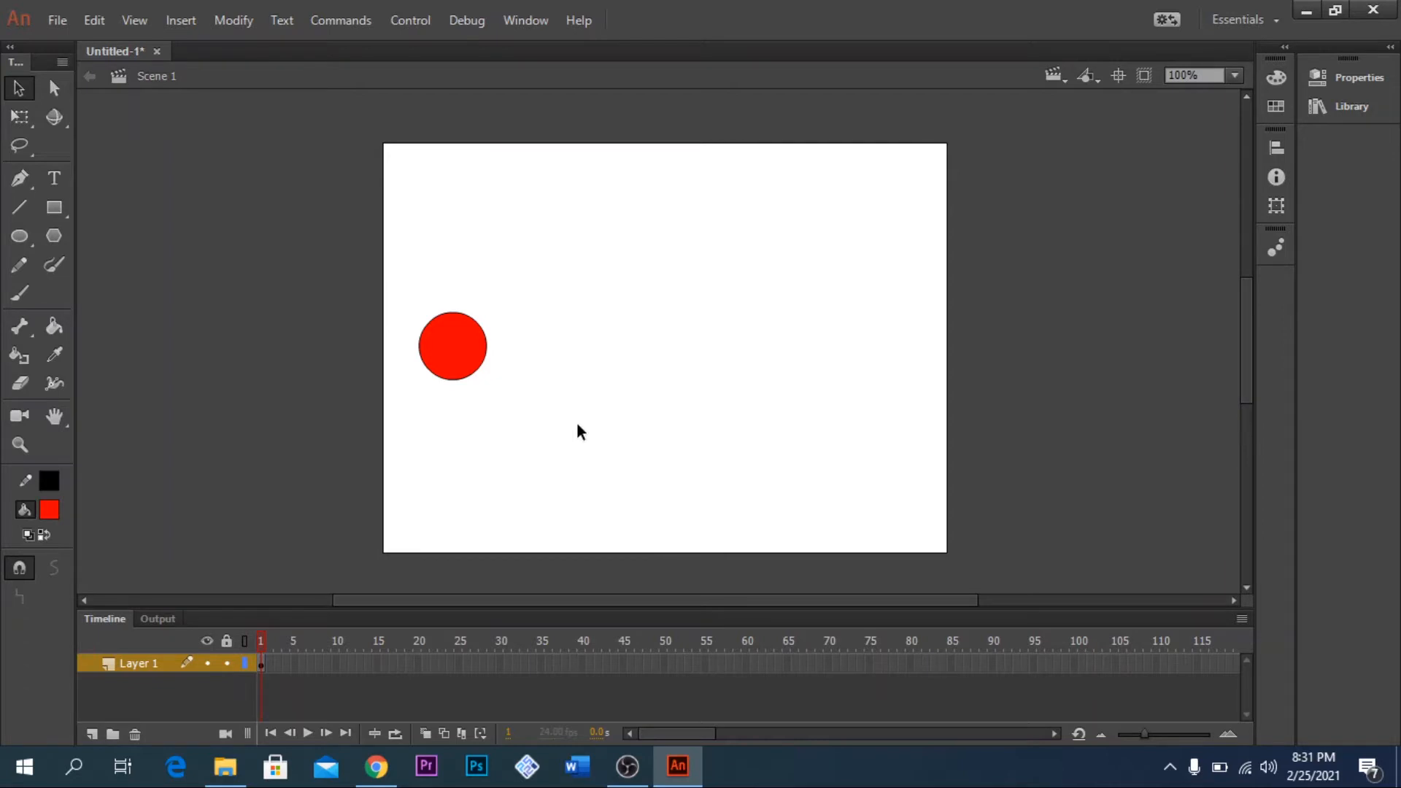
{"action": "left_click_drag", "start_coordinate": [388, 280], "coordinate": [532, 419]}
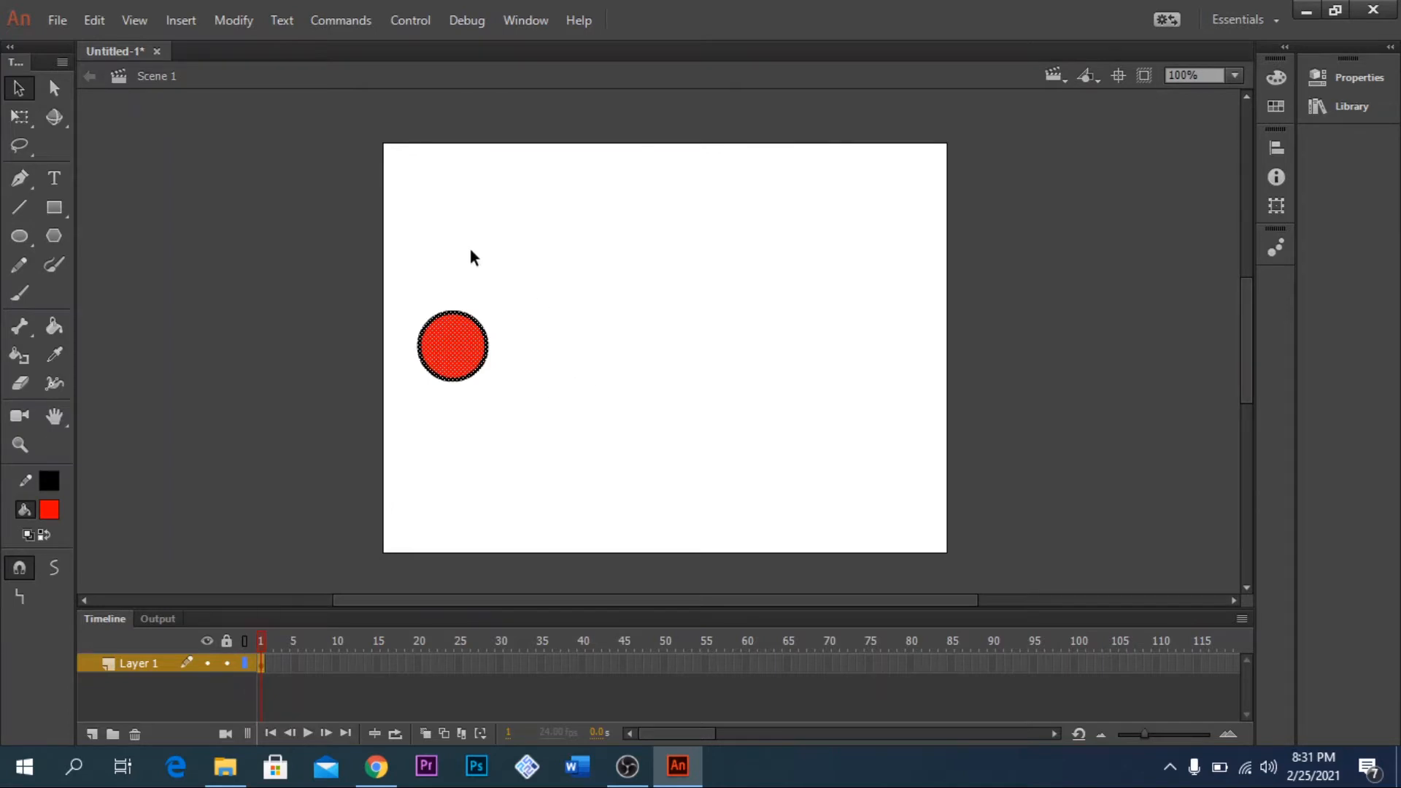
{"action": "left_click", "coordinate": [238, 23]}
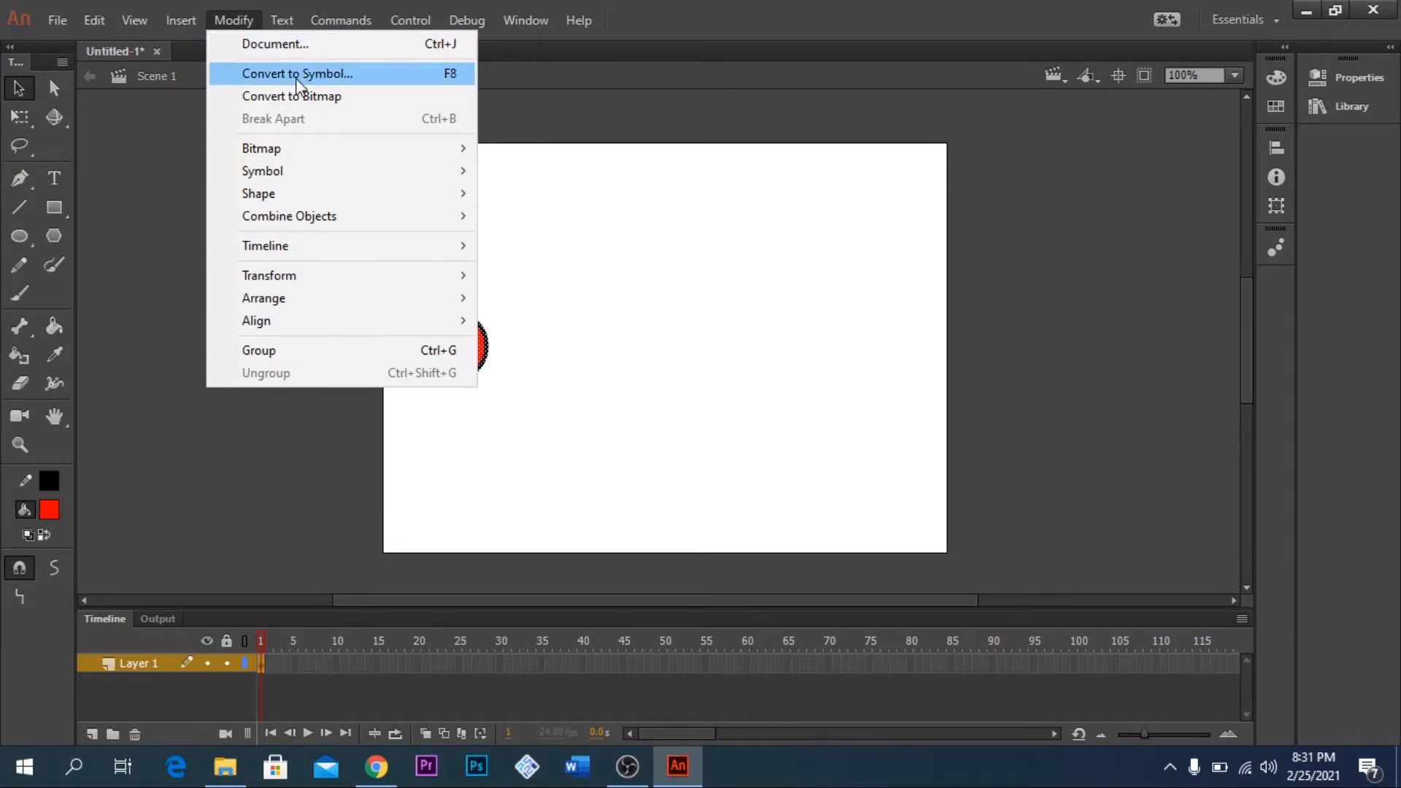
{"action": "left_click", "coordinate": [370, 79]}
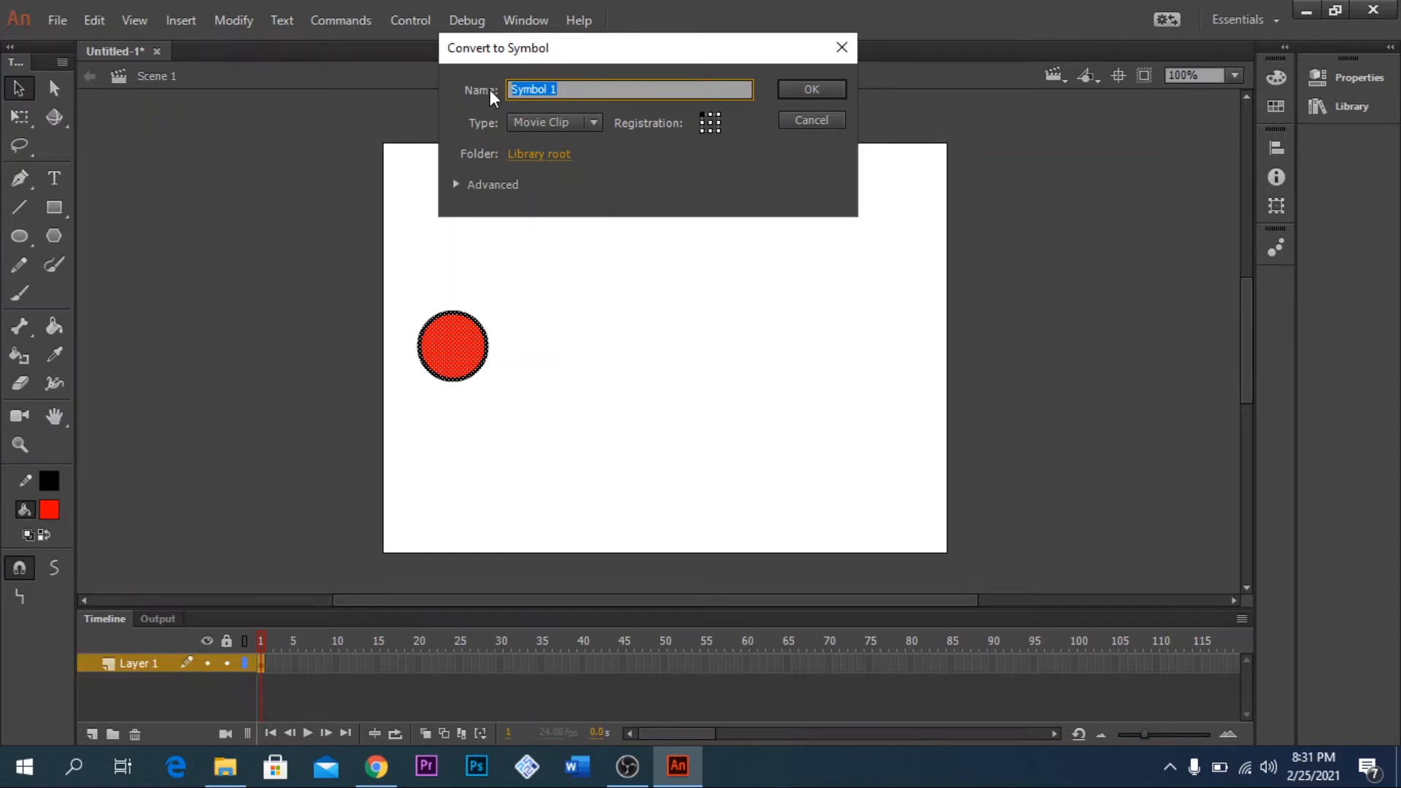
{"action": "left_click", "coordinate": [816, 90]}
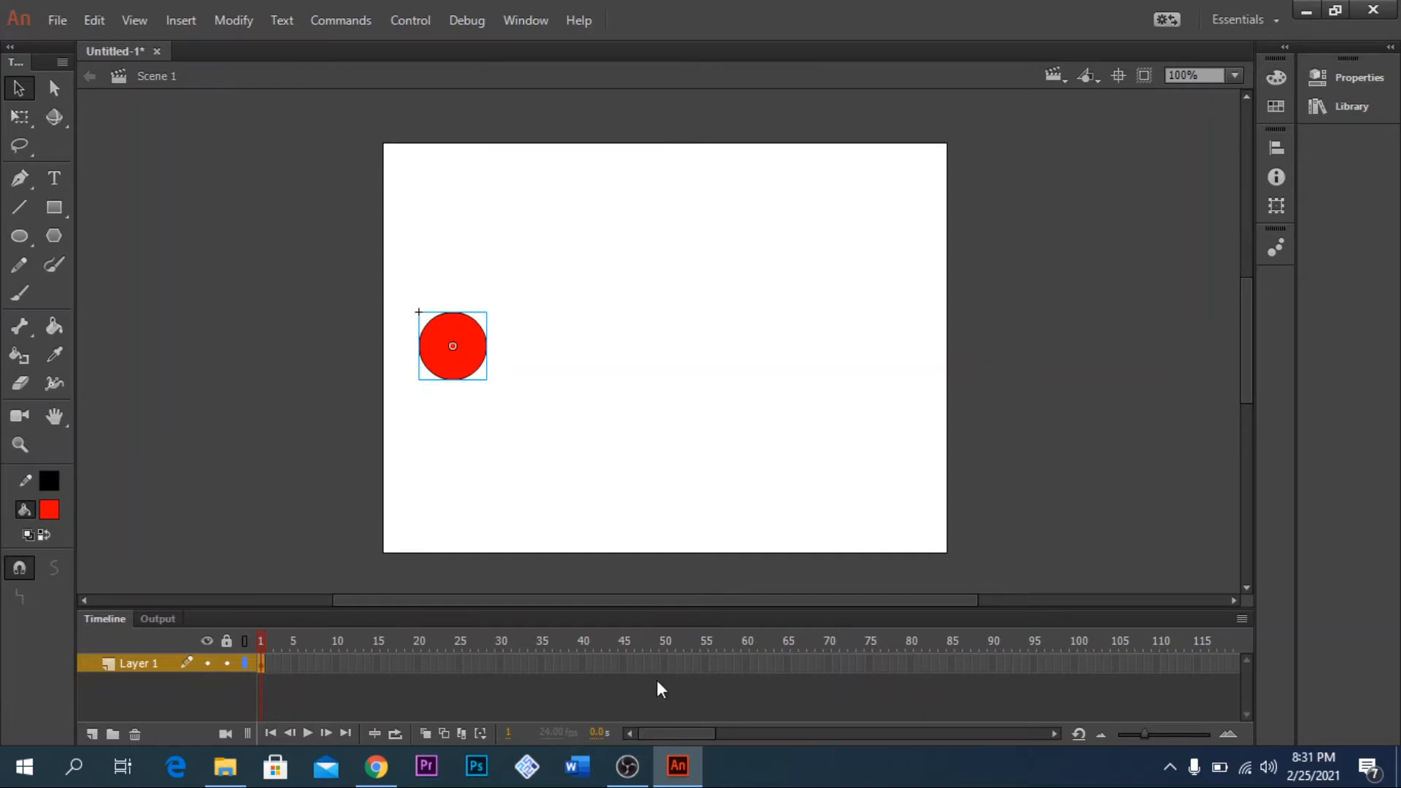
Extend Layer 1 to frame 60 and create a motion tween across the span.
{"action": "left_click", "coordinate": [747, 663]}
{"action": "key", "text": "F5"}
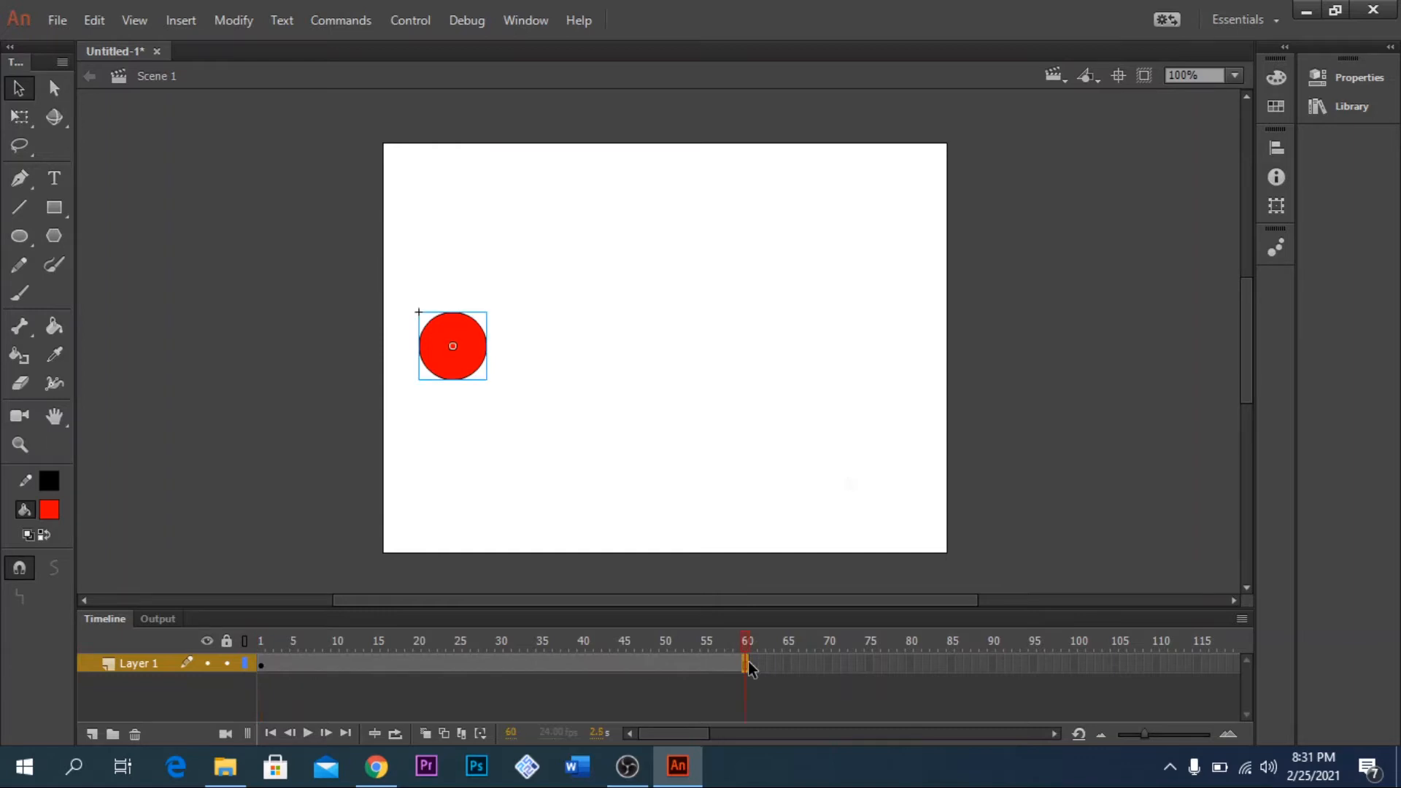
{"action": "left_click", "coordinate": [846, 476]}
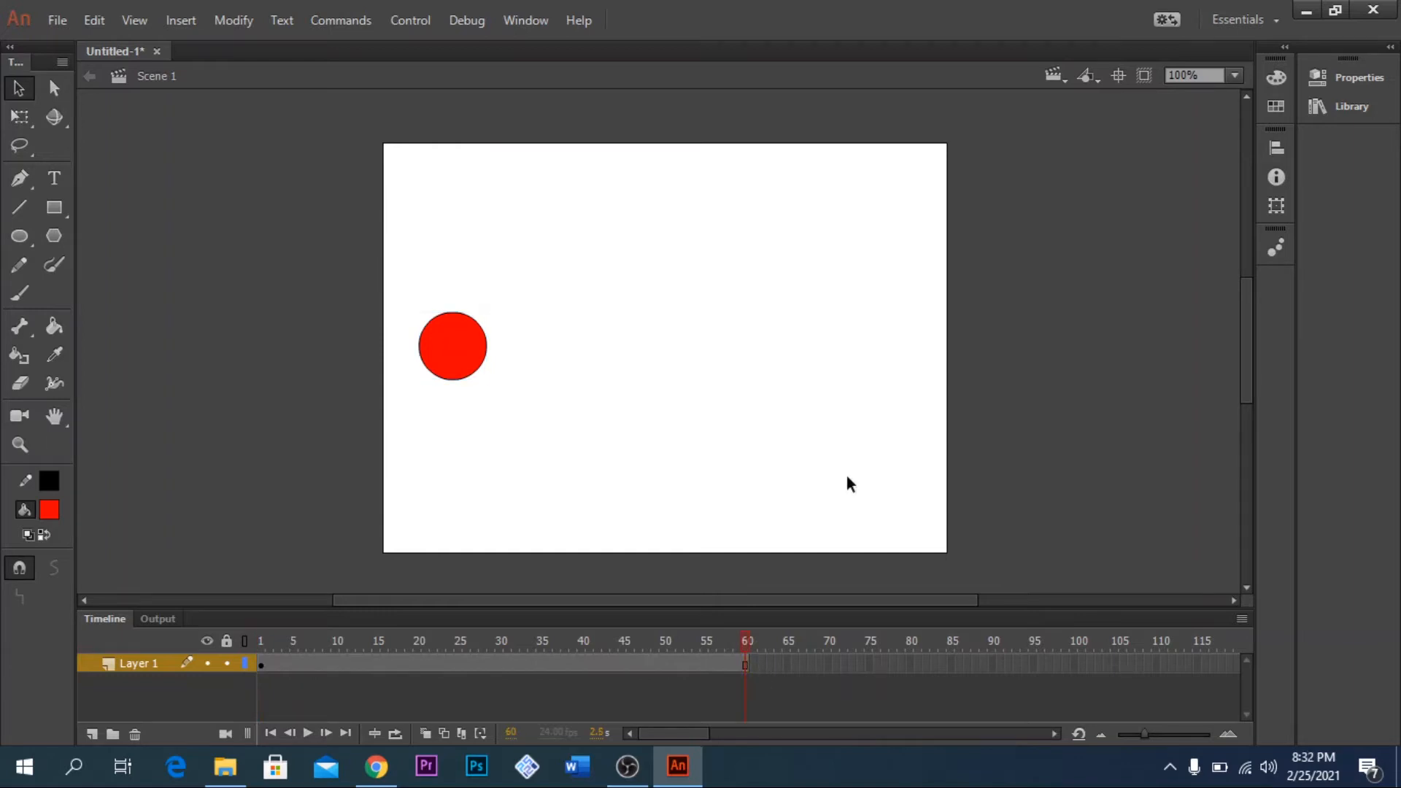
{"action": "left_click", "coordinate": [540, 664]}
{"action": "right_click", "coordinate": [540, 664]}
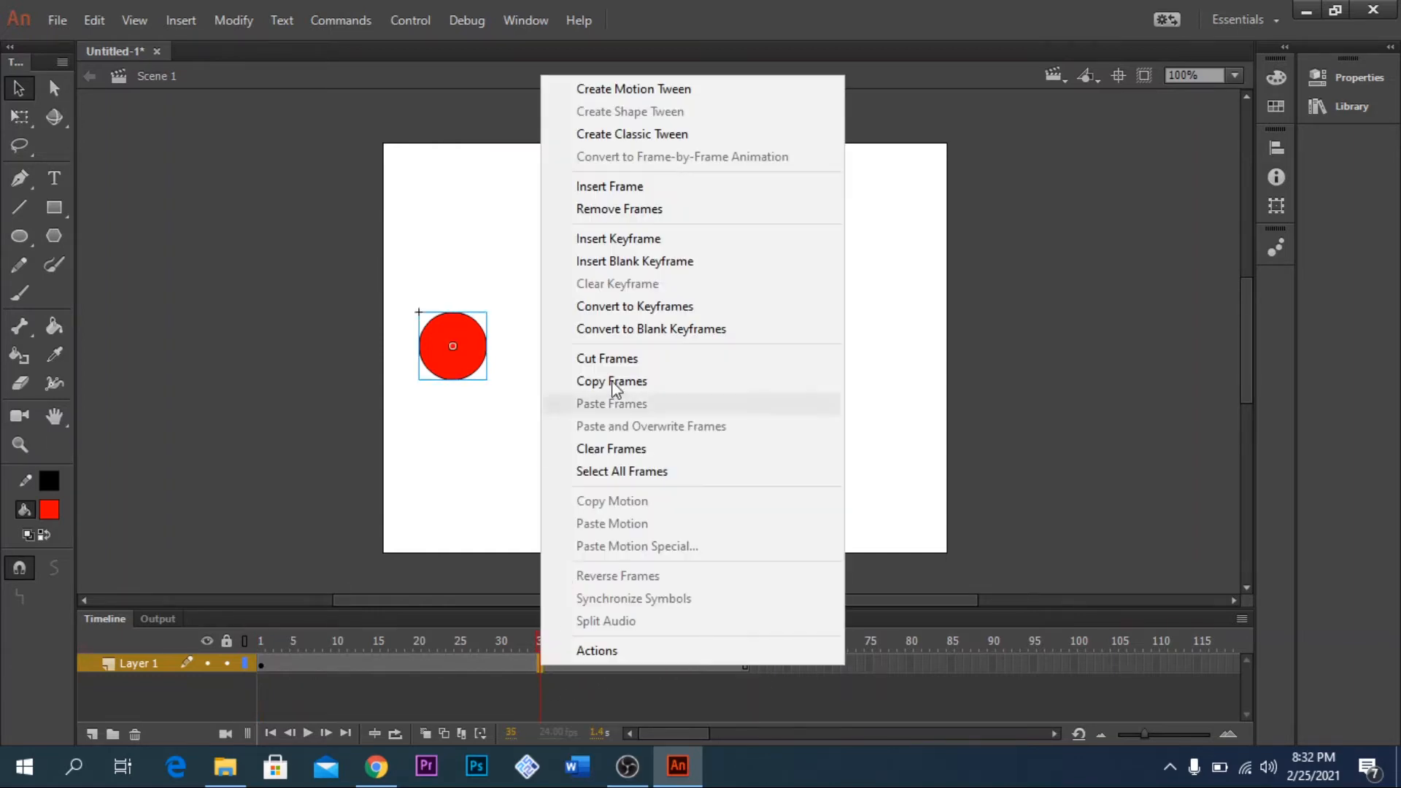
{"action": "left_click", "coordinate": [643, 89]}
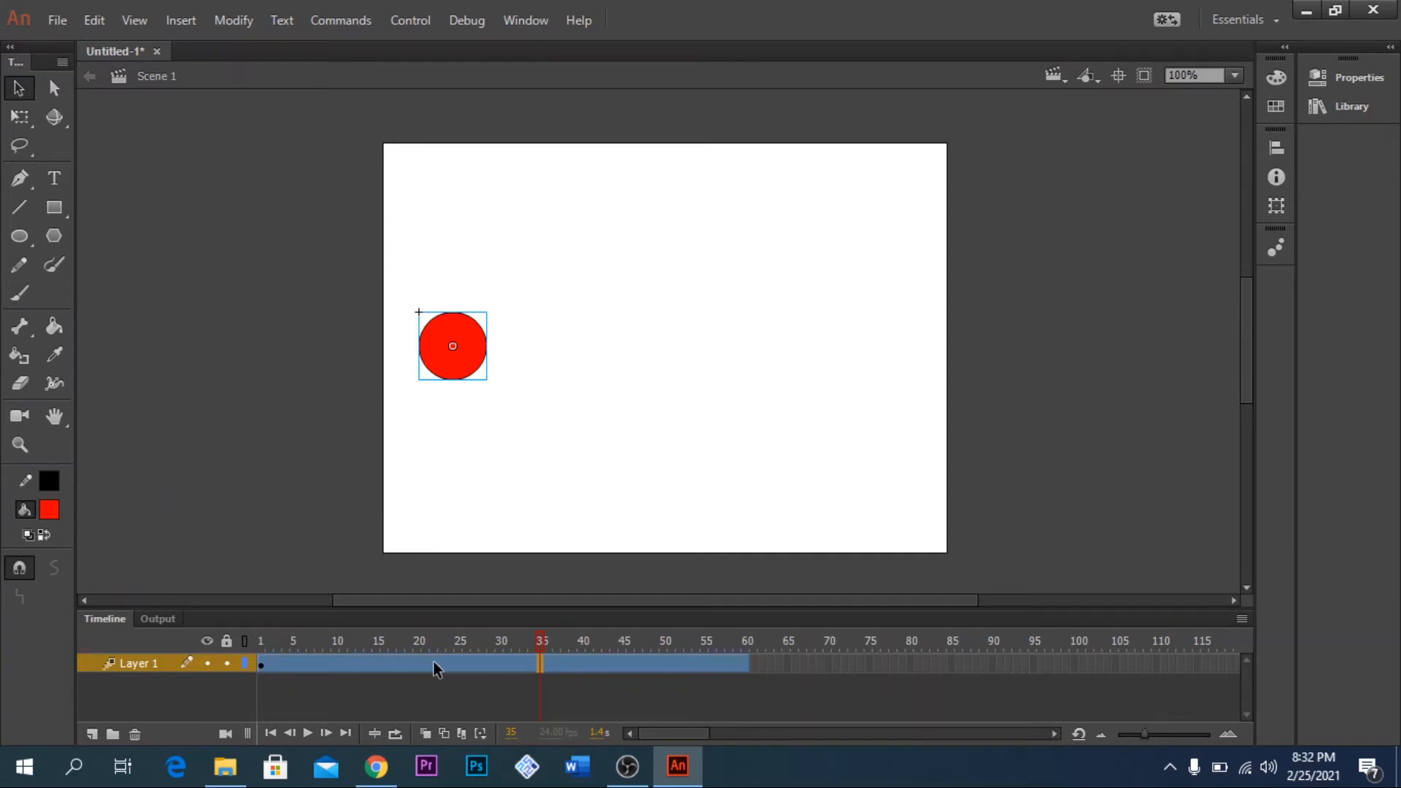
At frame 60, move the circle straight across to the right side of the stage and preview the motion.
{"action": "left_click", "coordinate": [745, 664]}
{"action": "left_click_drag", "start_coordinate": [462, 369], "coordinate": [912, 362]}
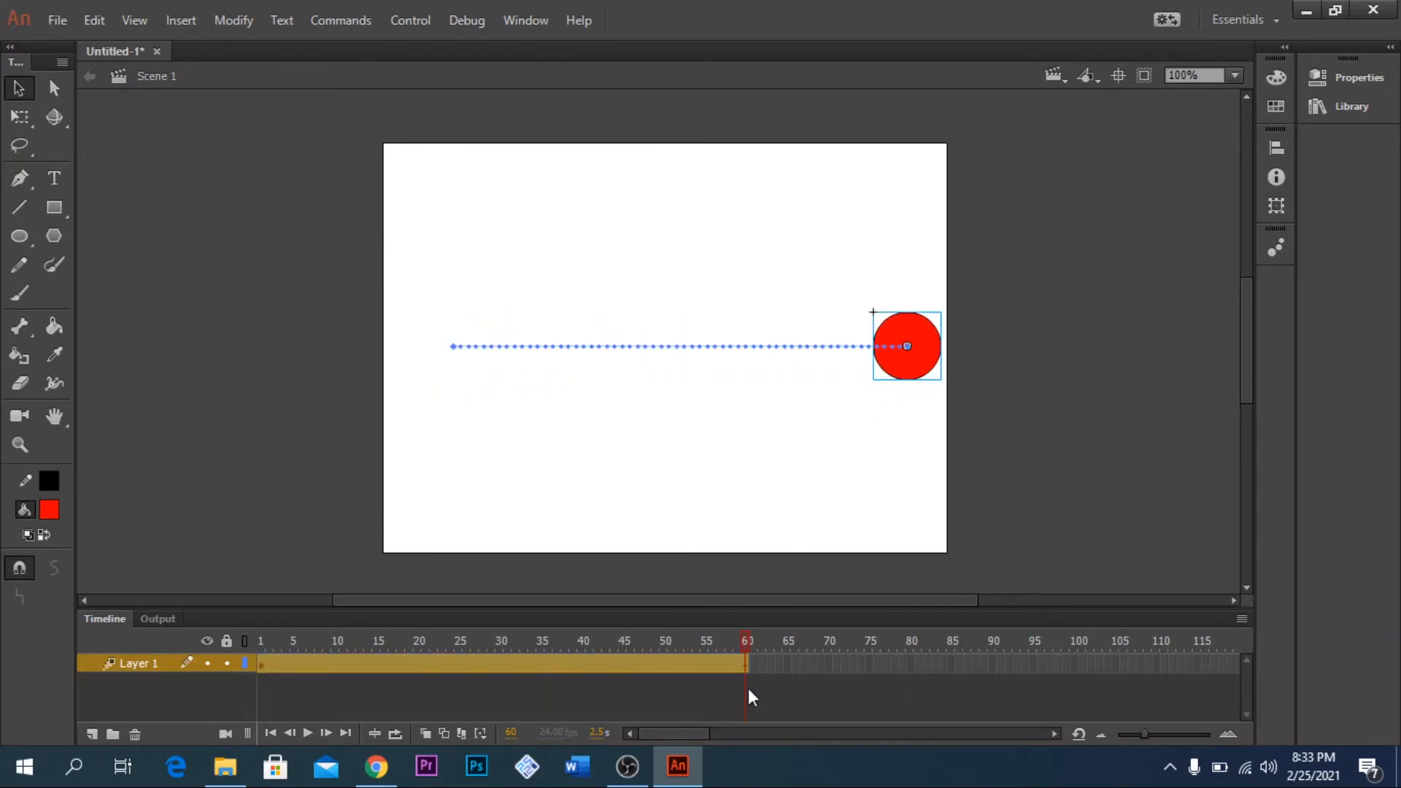
{"action": "left_click_drag", "start_coordinate": [746, 661], "coordinate": [491, 635]}
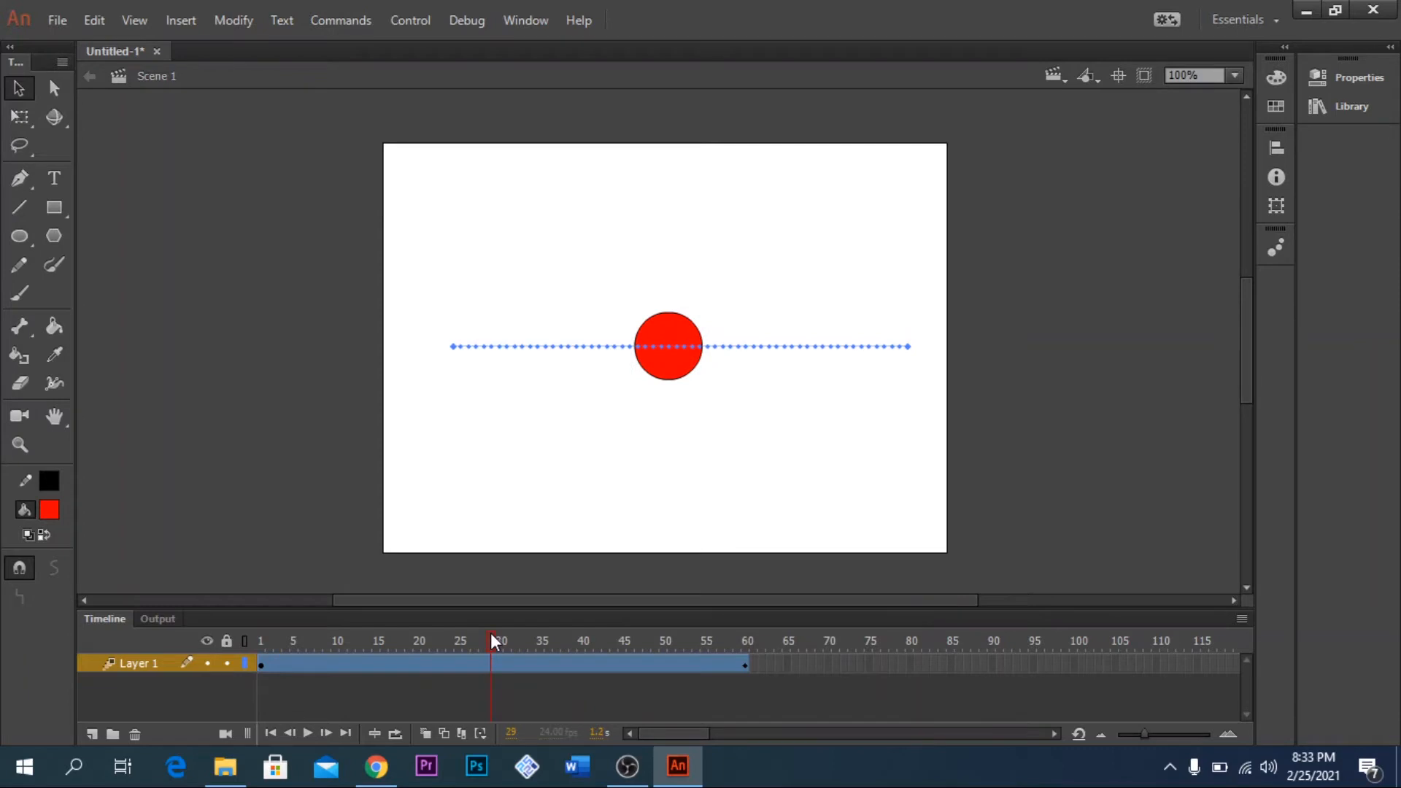
{"action": "left_click", "coordinate": [572, 662]}
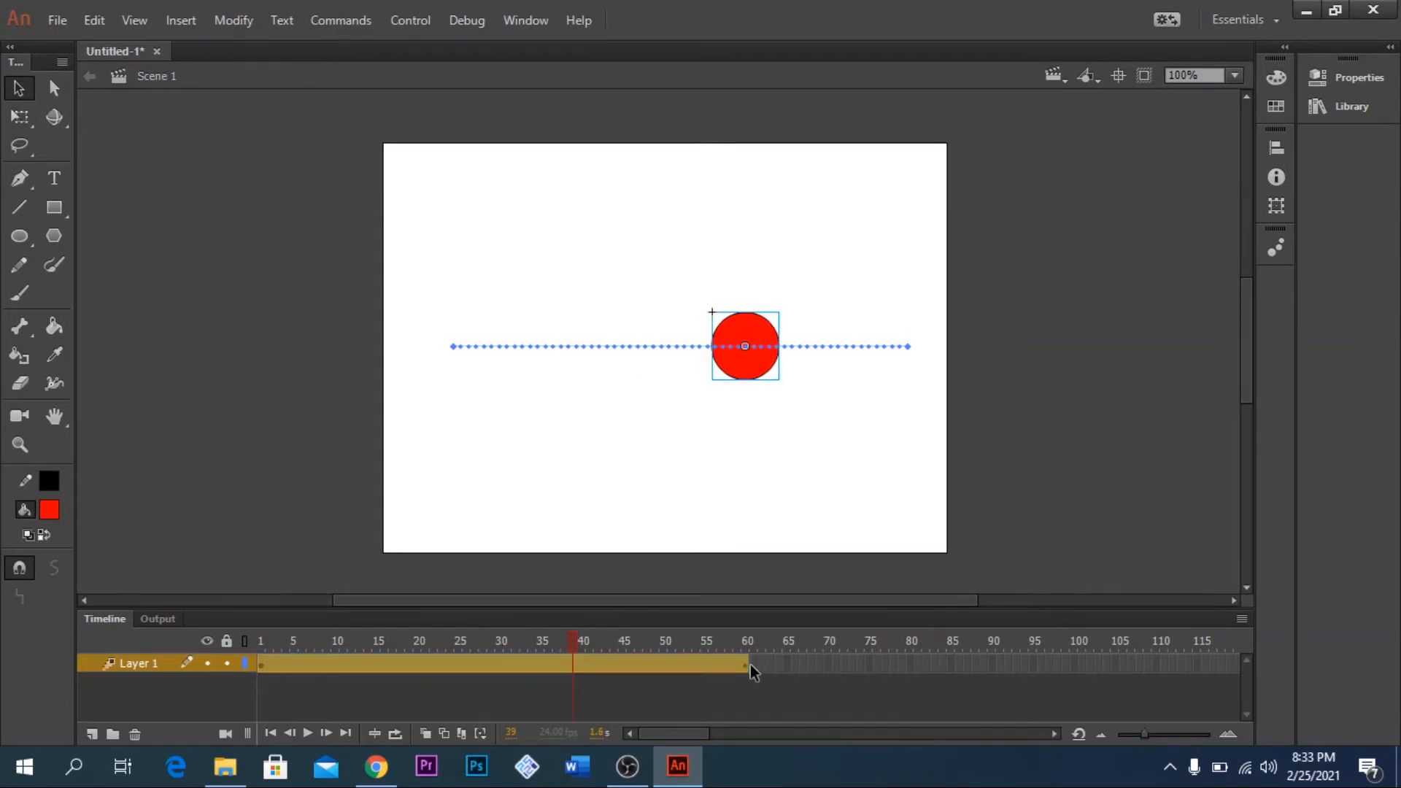
Lengthen the motion so the circle straddles the stage's right edge at frame 60 and its left edge at frame 1.
{"action": "left_click", "coordinate": [744, 665]}
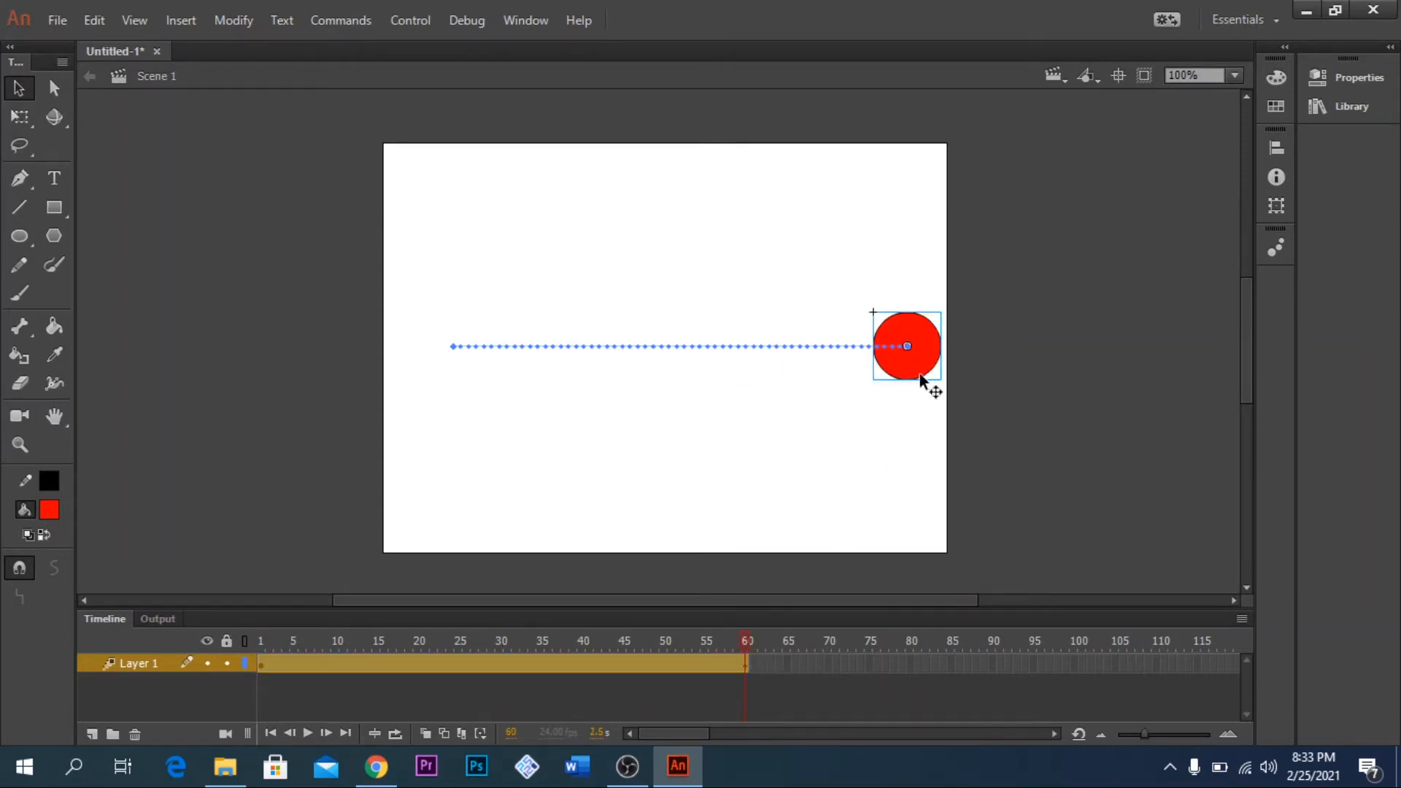
{"action": "left_click_drag", "start_coordinate": [918, 355], "coordinate": [962, 357]}
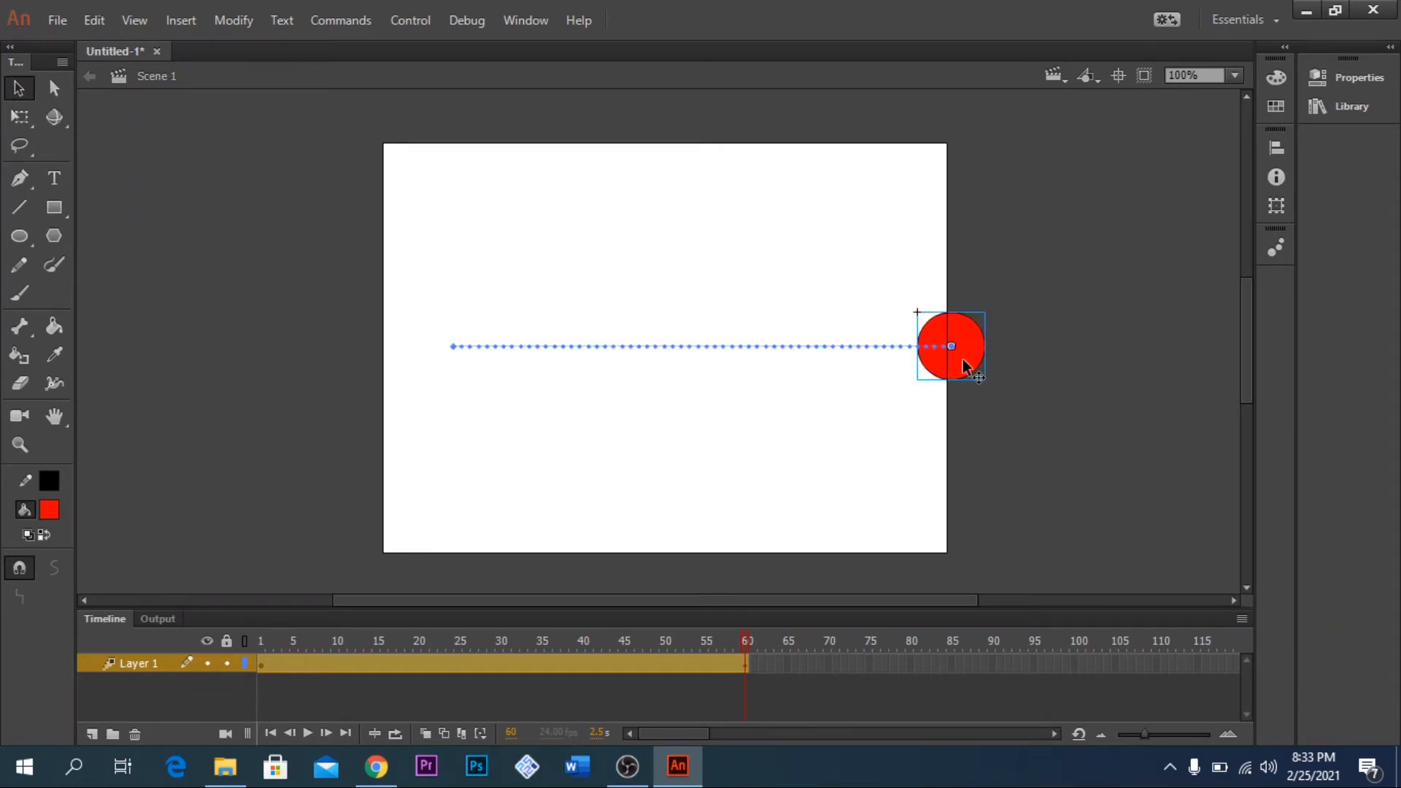
{"action": "left_click", "coordinate": [262, 667]}
{"action": "left_click_drag", "start_coordinate": [471, 364], "coordinate": [409, 361]}
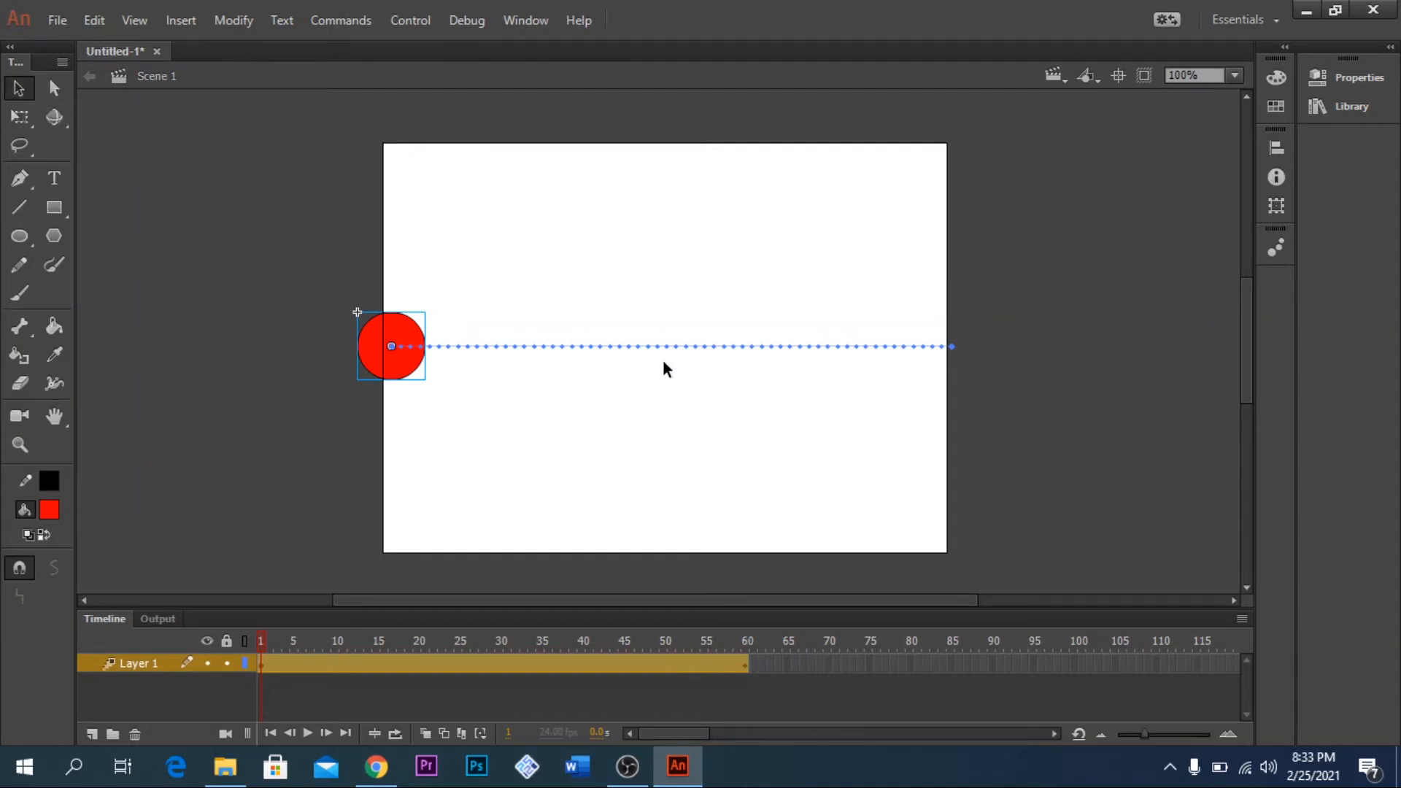
Bend the middle of the motion path downward into an arc and preview the circle travelling along it.
{"action": "left_click_drag", "start_coordinate": [662, 346], "coordinate": [660, 471]}
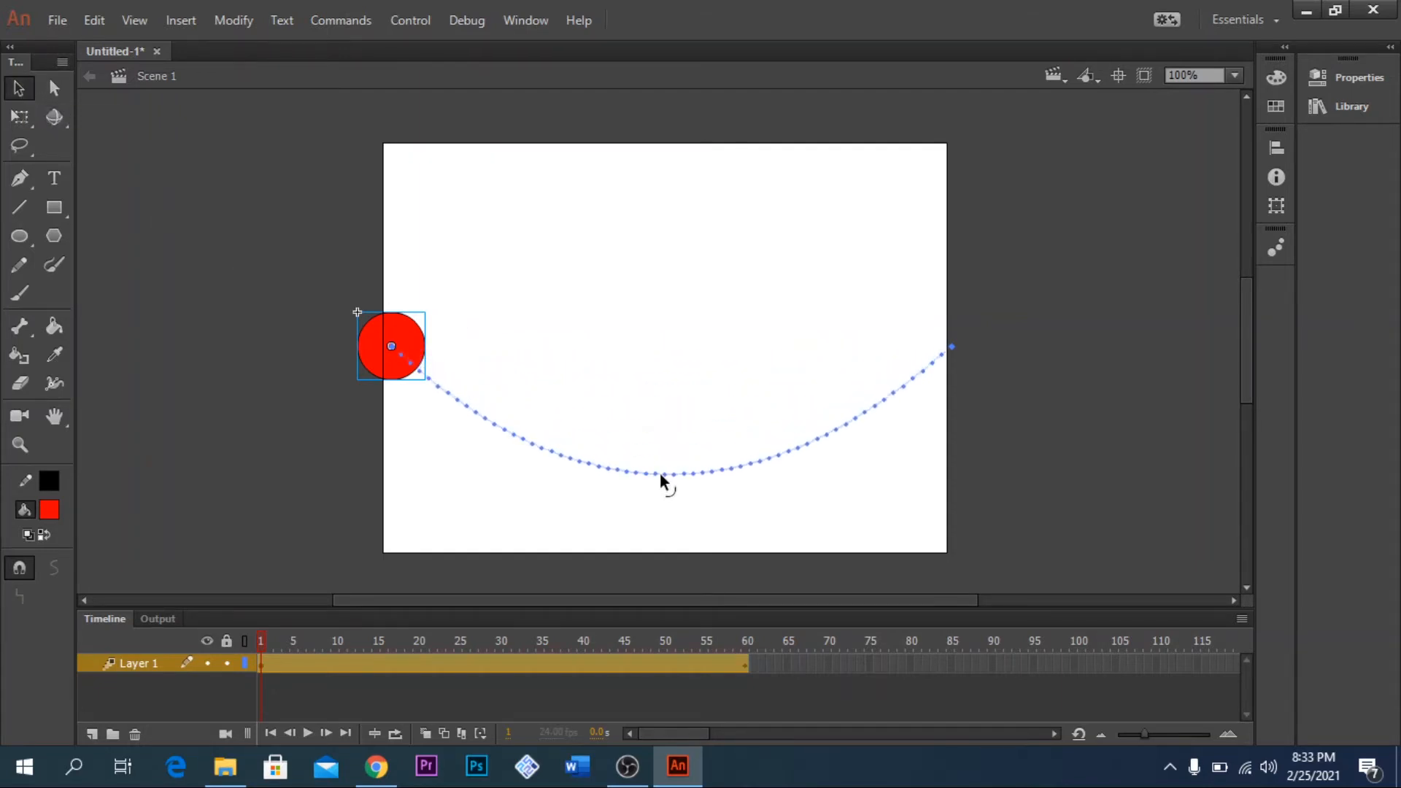
{"action": "left_click_drag", "start_coordinate": [257, 642], "coordinate": [724, 652]}
{"action": "left_click", "coordinate": [729, 655]}
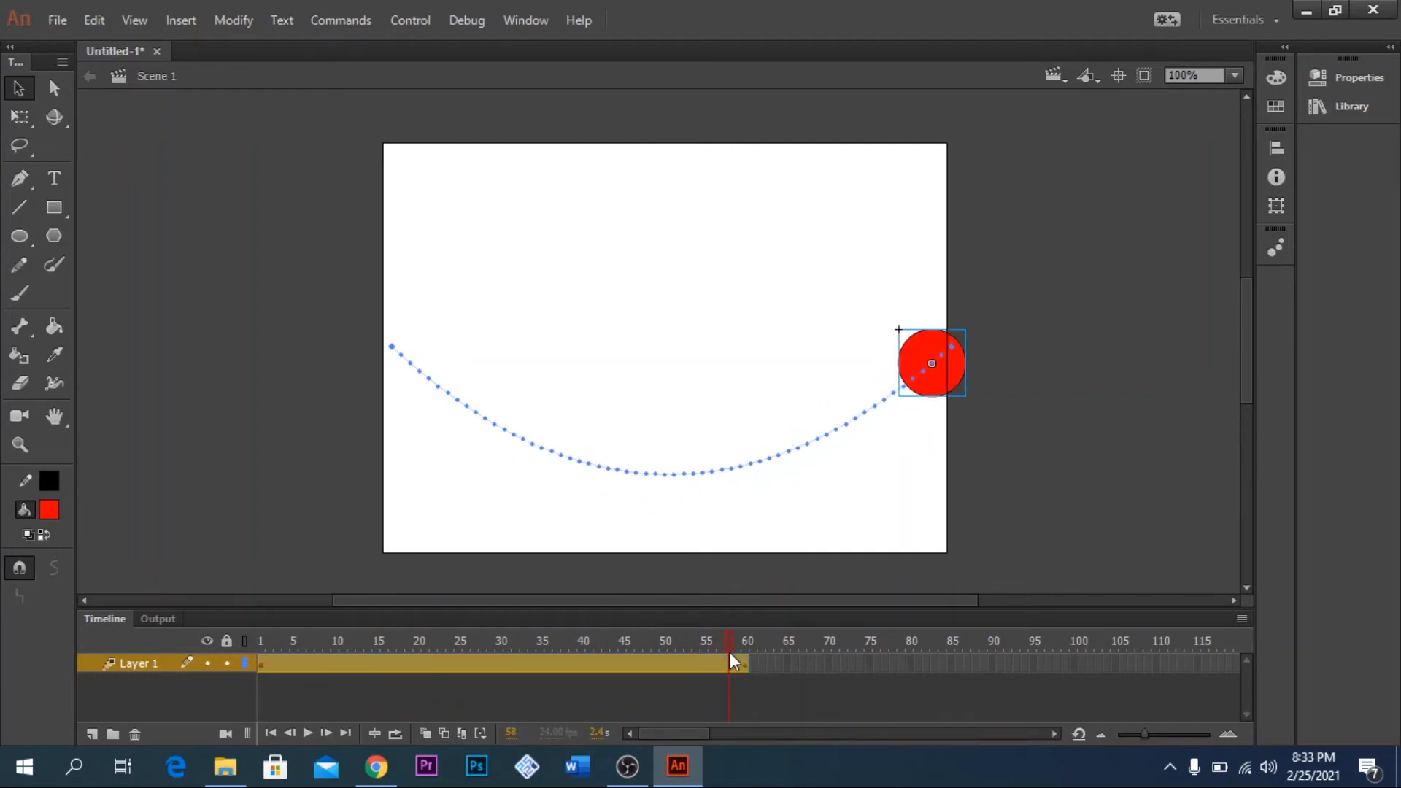
Test the movie to watch the circle follow the curved path, and close the preview.
{"action": "key", "text": "ctrl+Return"}
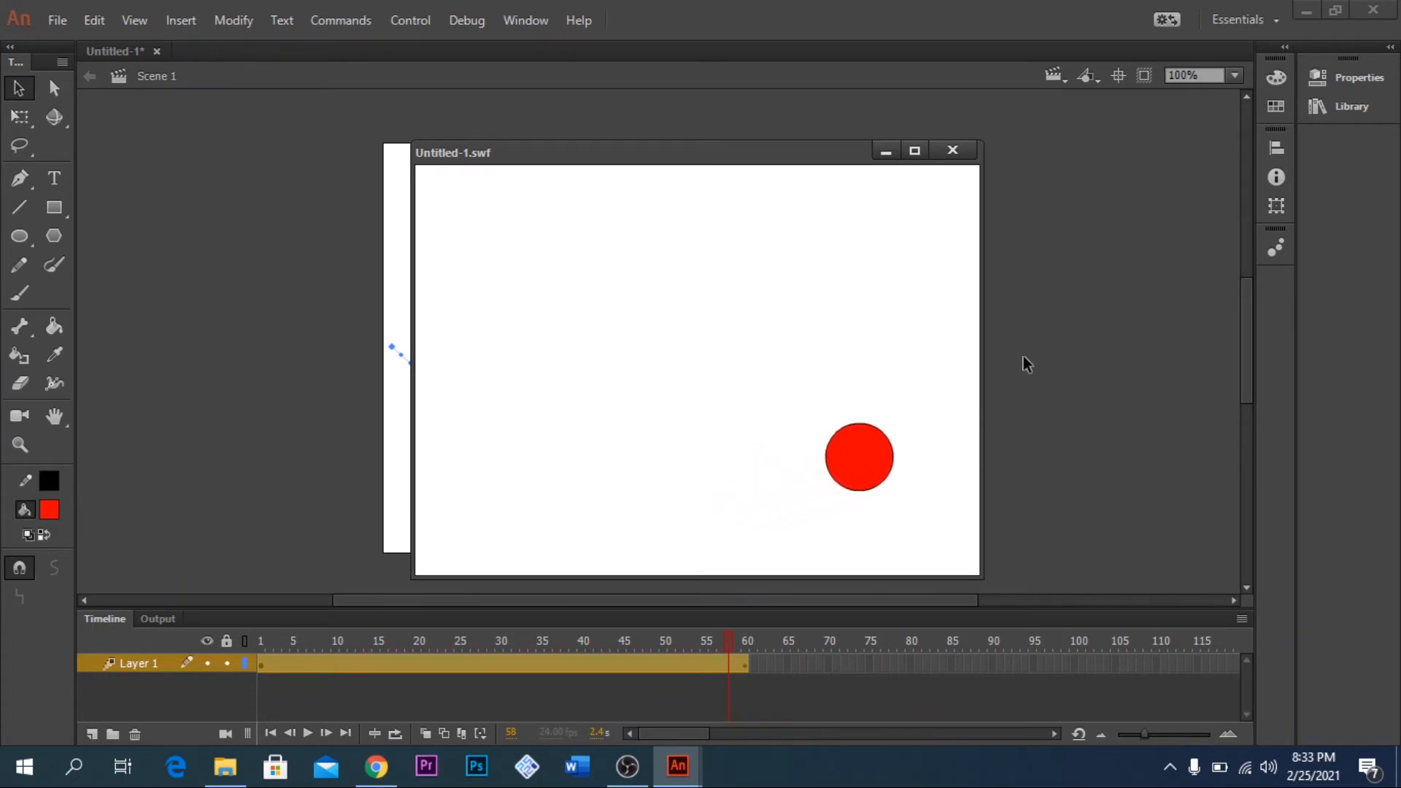
{"action": "left_click", "coordinate": [952, 150]}
{"action": "left_click", "coordinate": [1061, 416]}
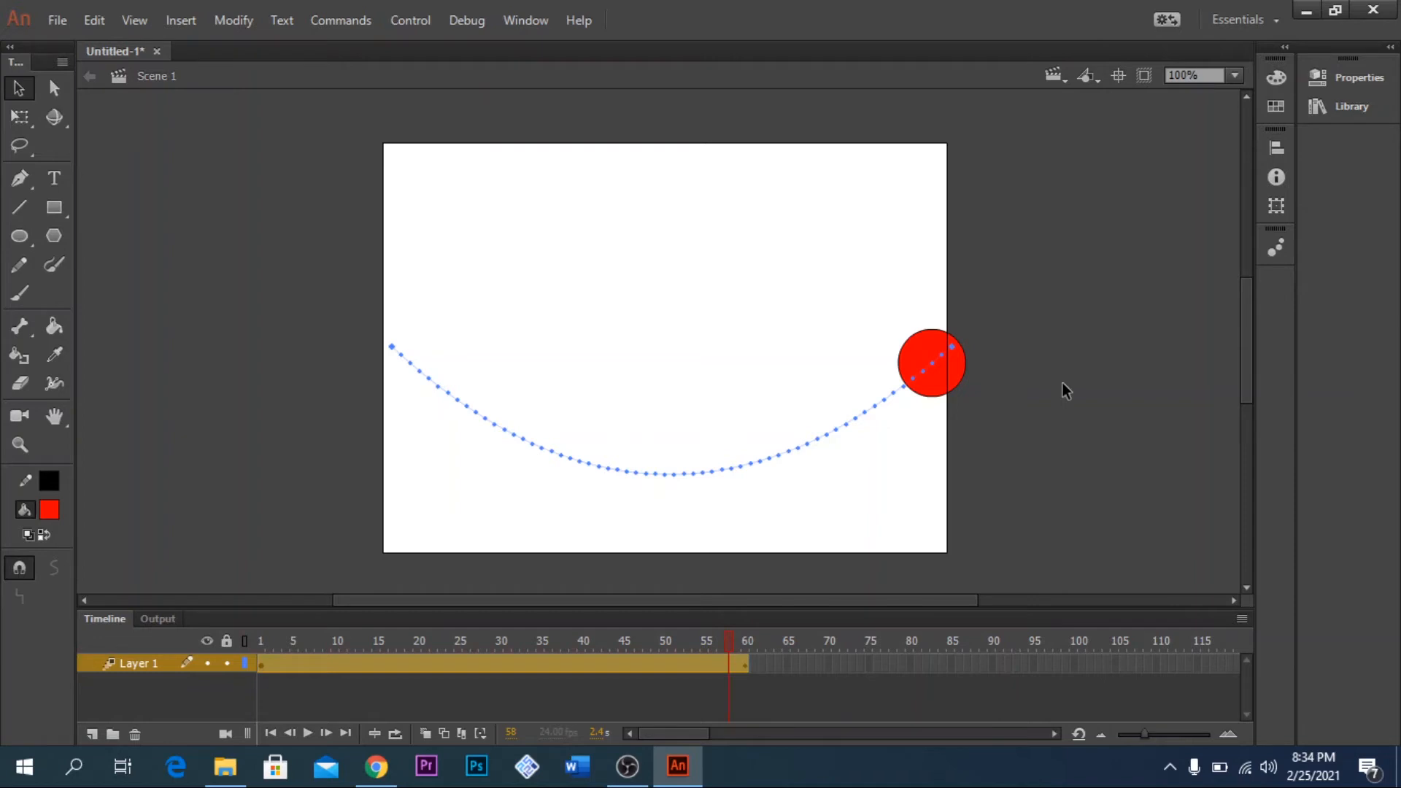
At frame 60, enlarge the circle with Free Transform to about 114 px in diameter and preview the growth.
{"action": "left_click", "coordinate": [742, 662]}
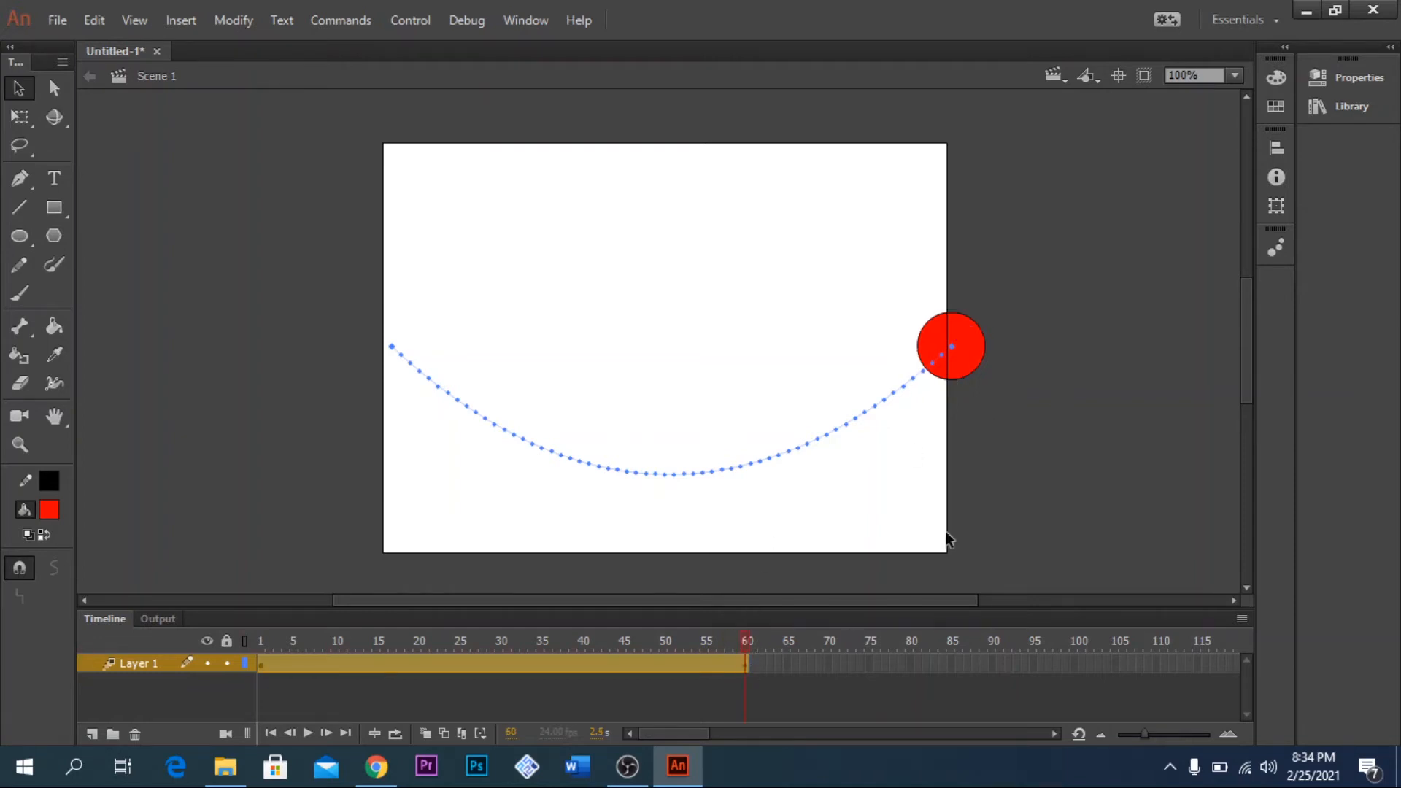
{"action": "left_click", "coordinate": [978, 449]}
{"action": "left_click", "coordinate": [974, 347]}
{"action": "left_click", "coordinate": [25, 117]}
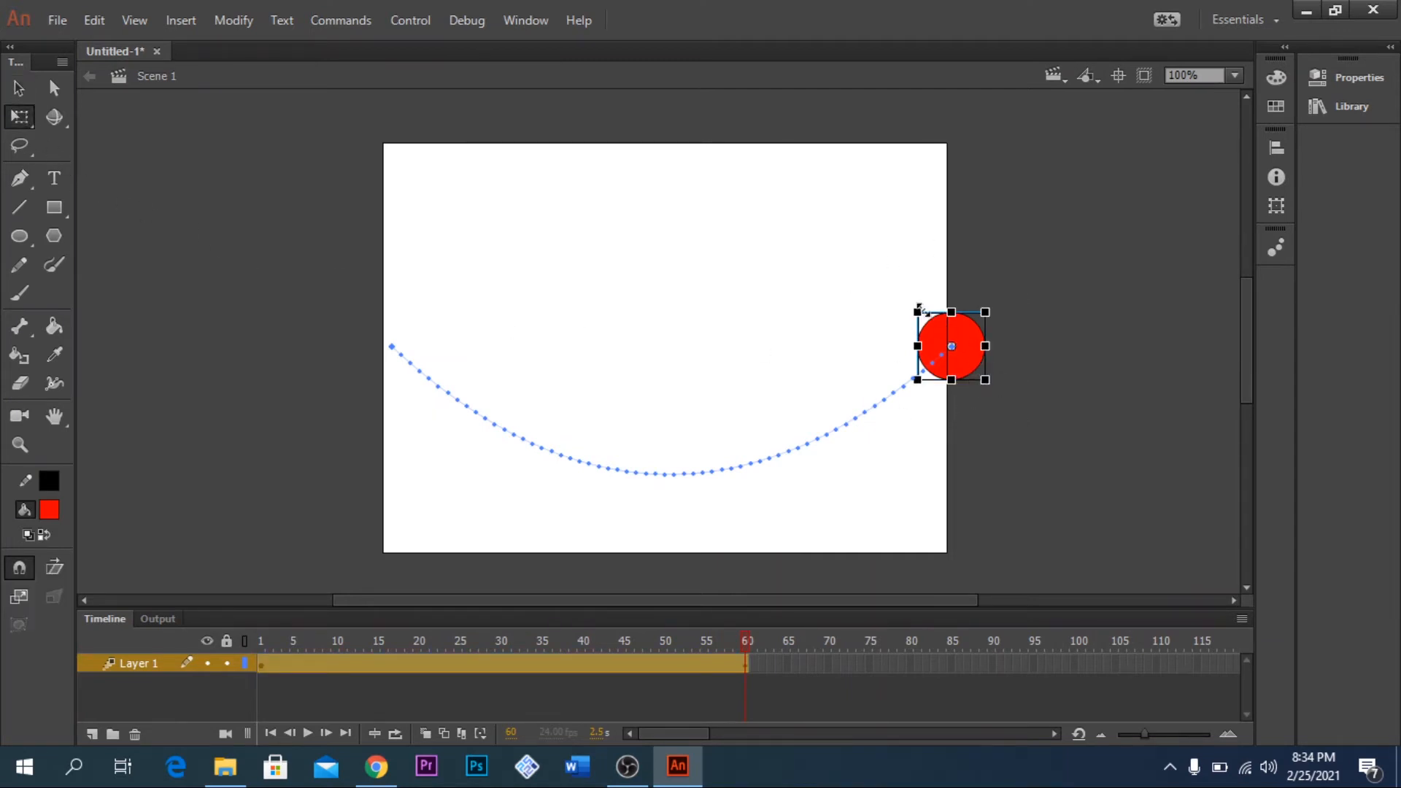
{"action": "left_click_drag", "start_coordinate": [918, 309], "coordinate": [881, 329]}
{"action": "left_click_drag", "start_coordinate": [746, 640], "coordinate": [384, 641]}
Set the circle's color effect at frame 60 to Alpha 0% and preview the fade-out.
{"action": "left_click", "coordinate": [745, 662]}
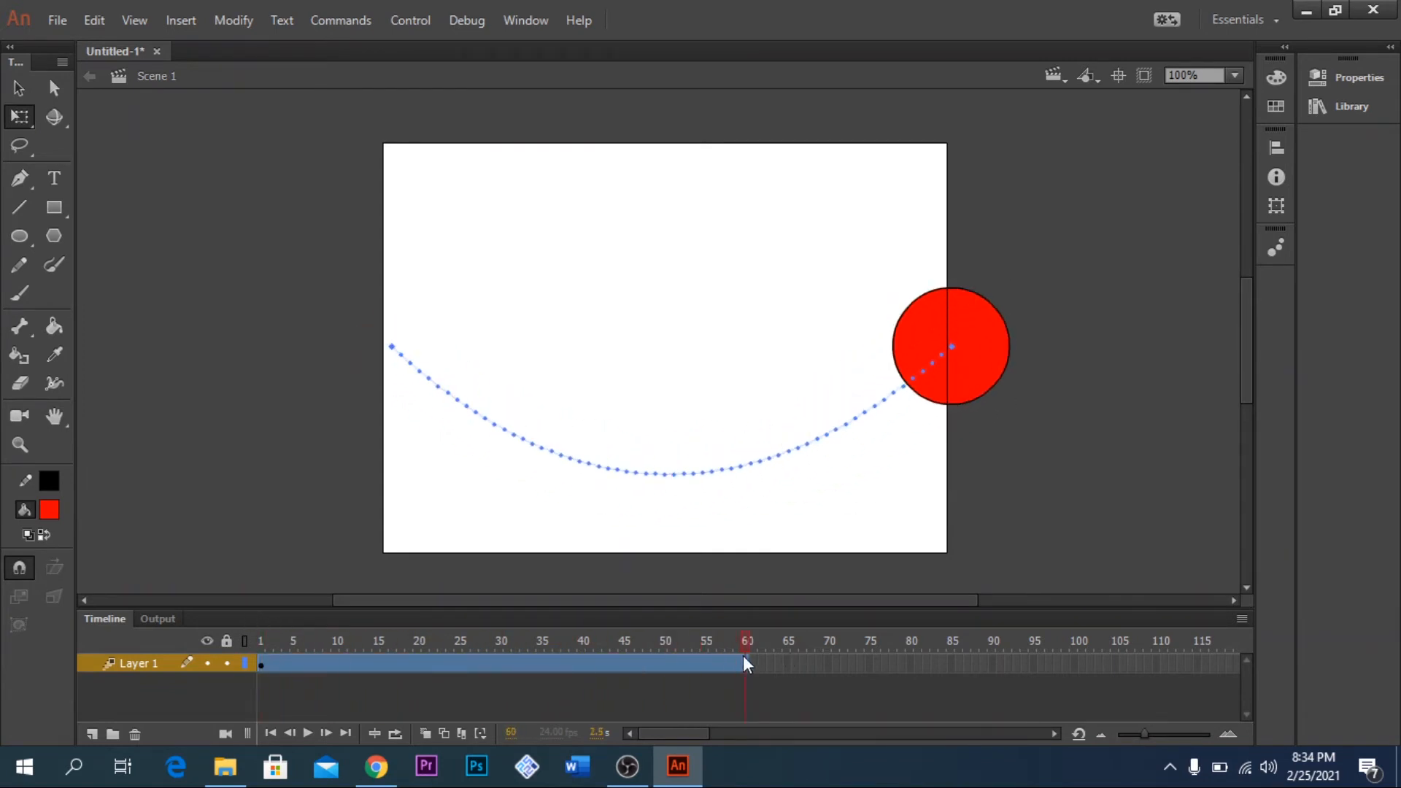
{"action": "left_click", "coordinate": [744, 667], "text": "ctrl"}
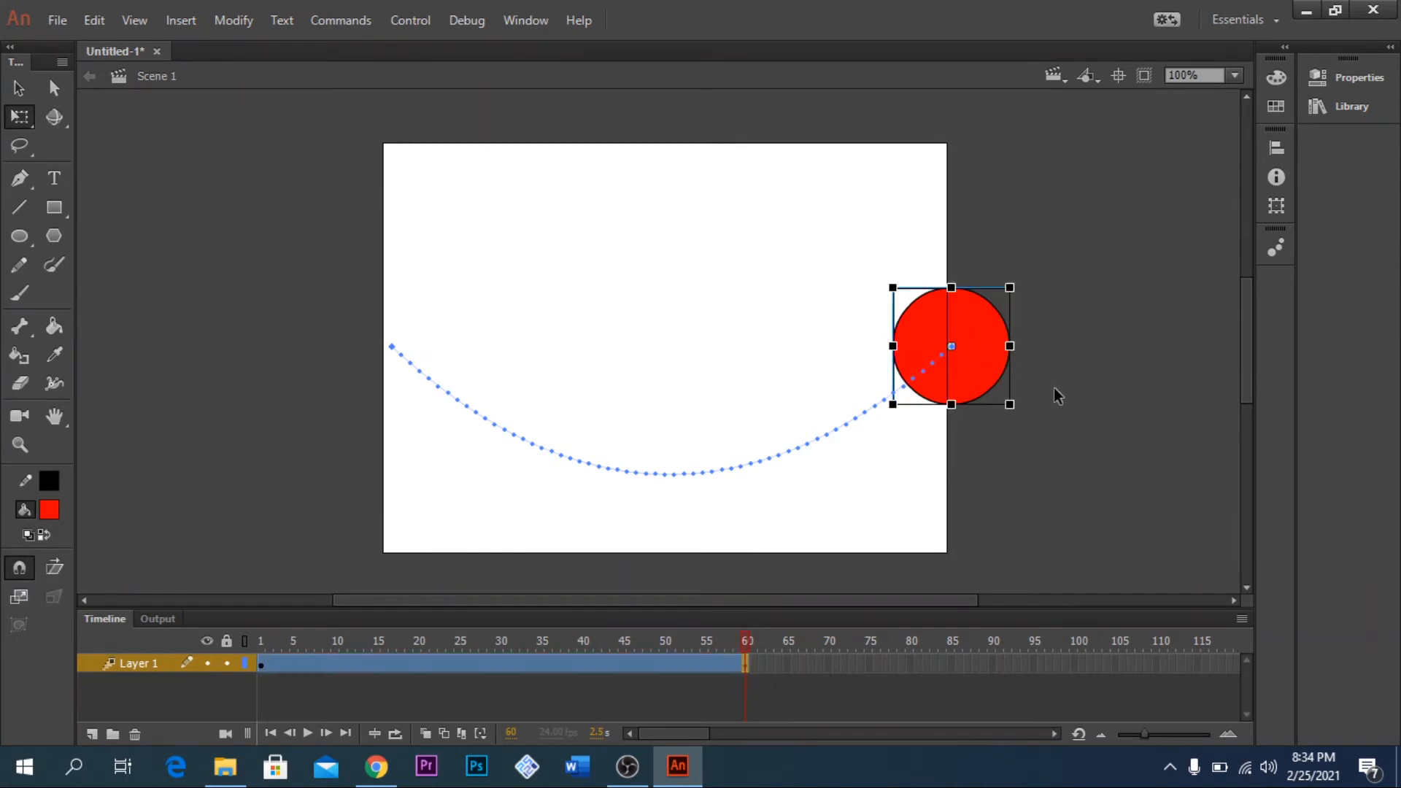
{"action": "left_click", "coordinate": [994, 353]}
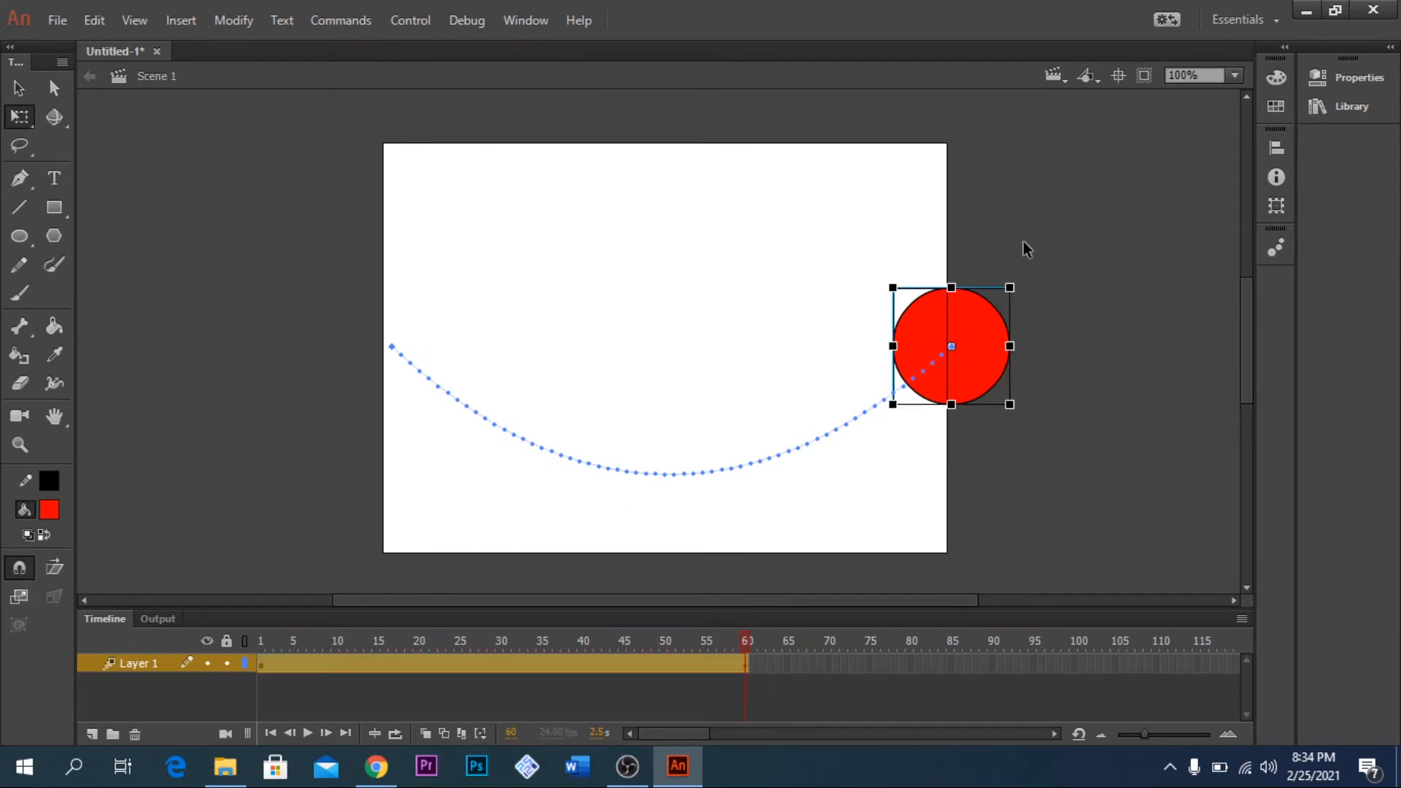
{"action": "left_click", "coordinate": [1367, 81]}
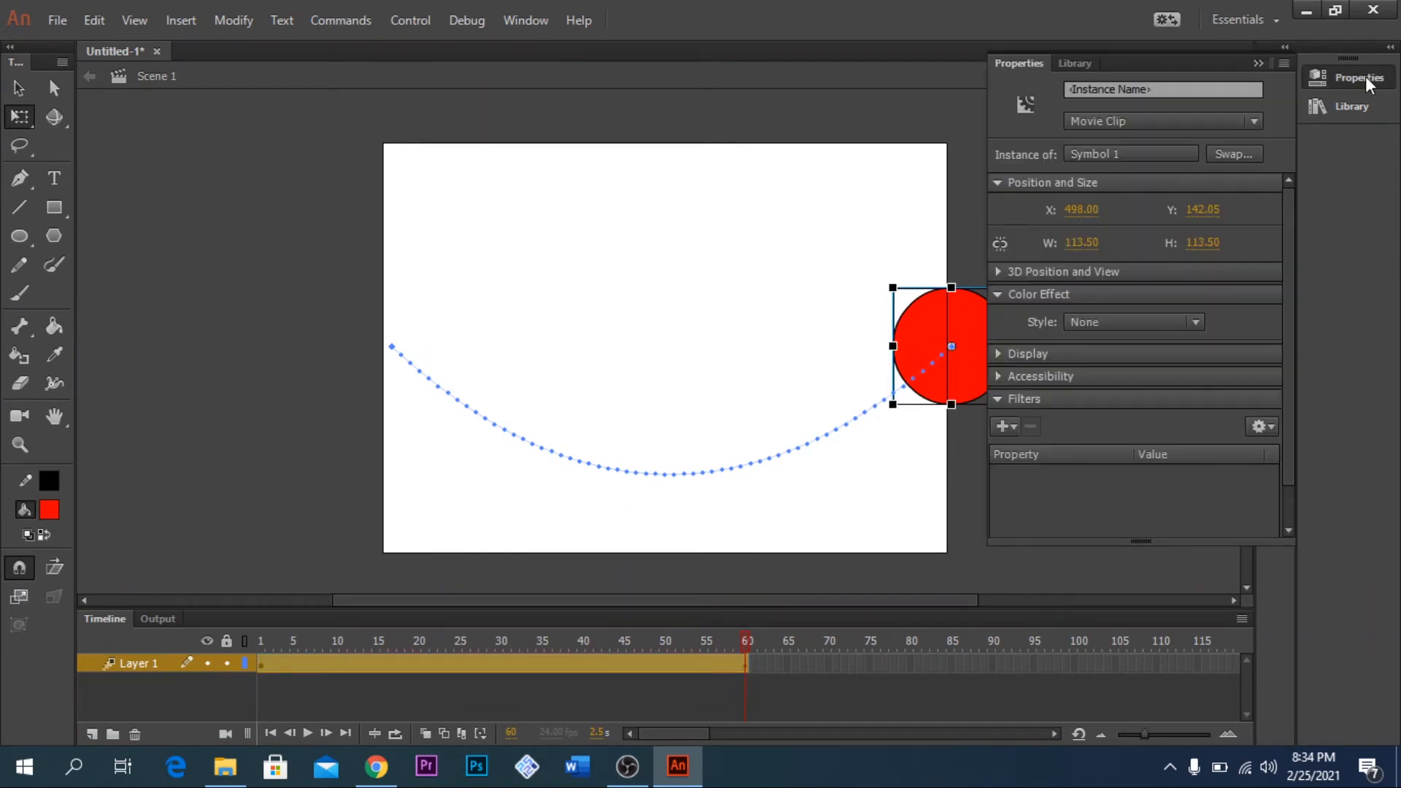
{"action": "left_click", "coordinate": [1119, 322]}
{"action": "left_click", "coordinate": [1099, 433]}
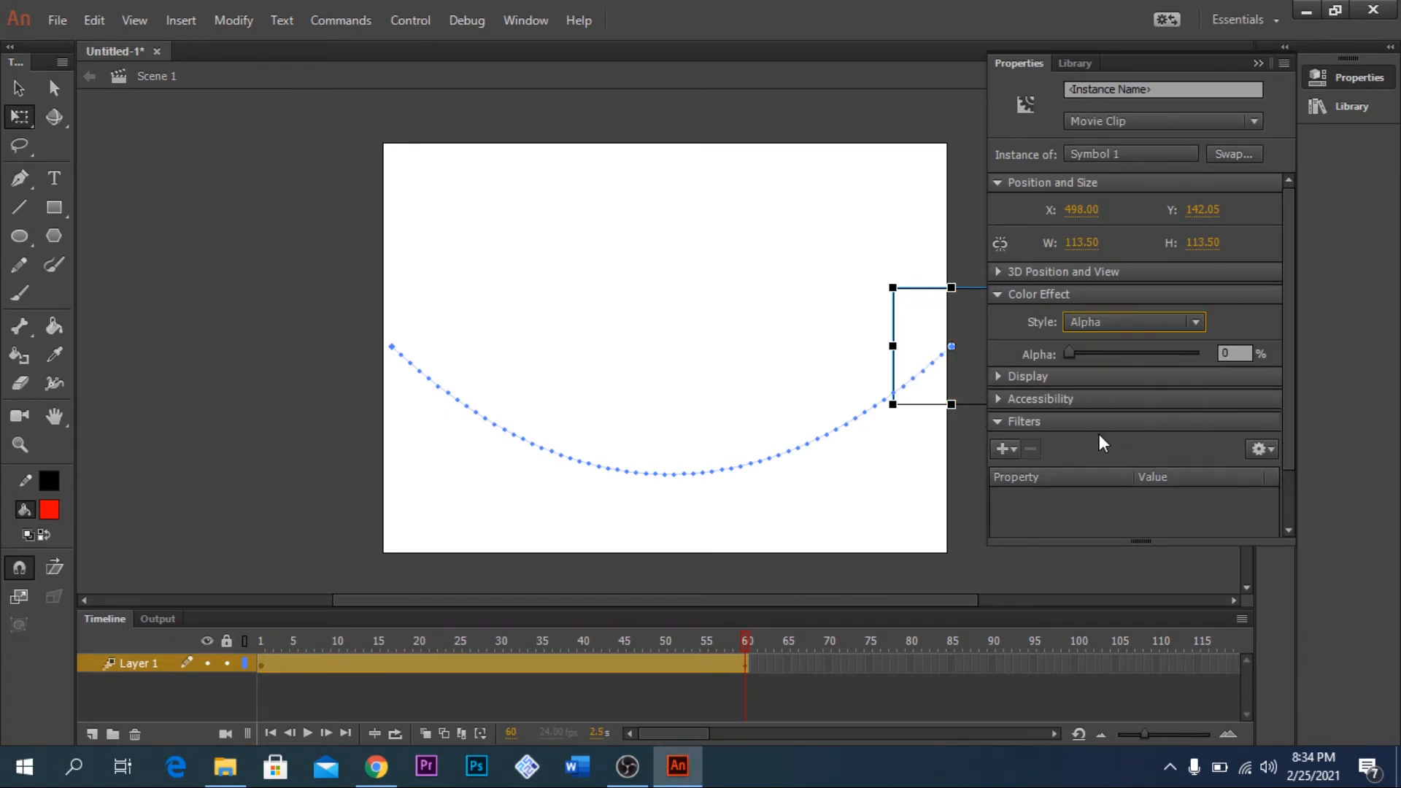
{"action": "left_click", "coordinate": [1258, 64]}
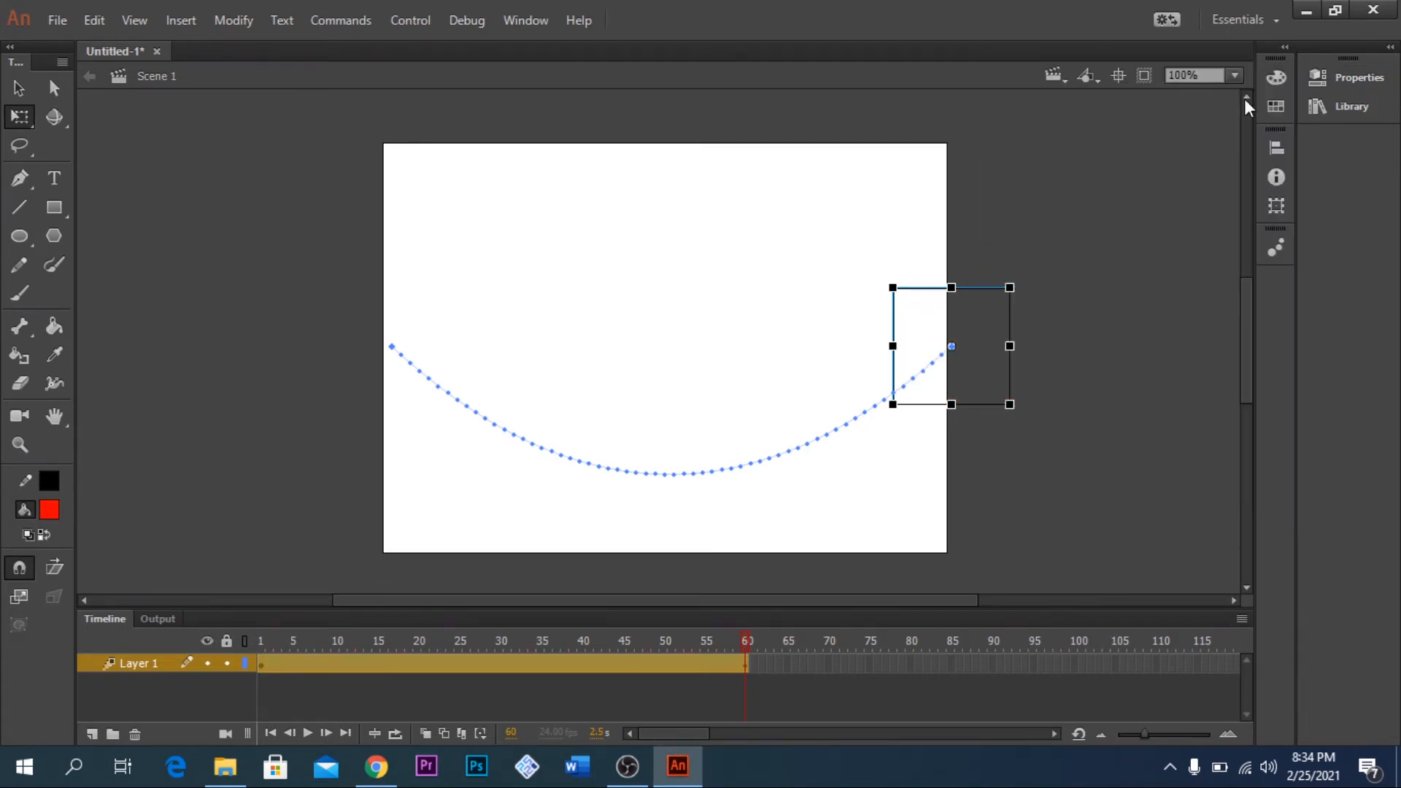
{"action": "left_click_drag", "start_coordinate": [746, 637], "coordinate": [526, 635]}
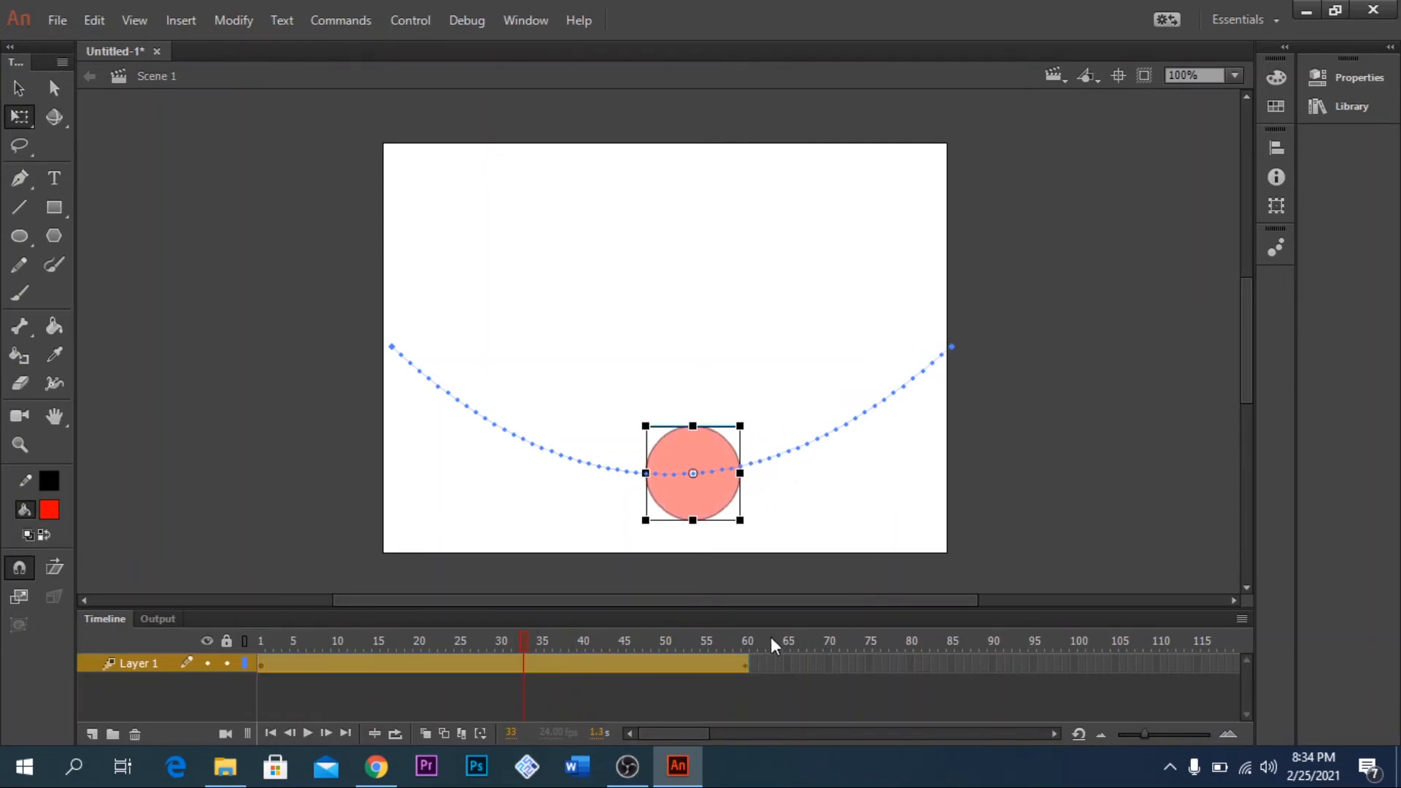
Change the circle's color effect at frame 60 to a 100% green Tint with red 0, green 153 and blue 0.
{"action": "left_click", "coordinate": [745, 664]}
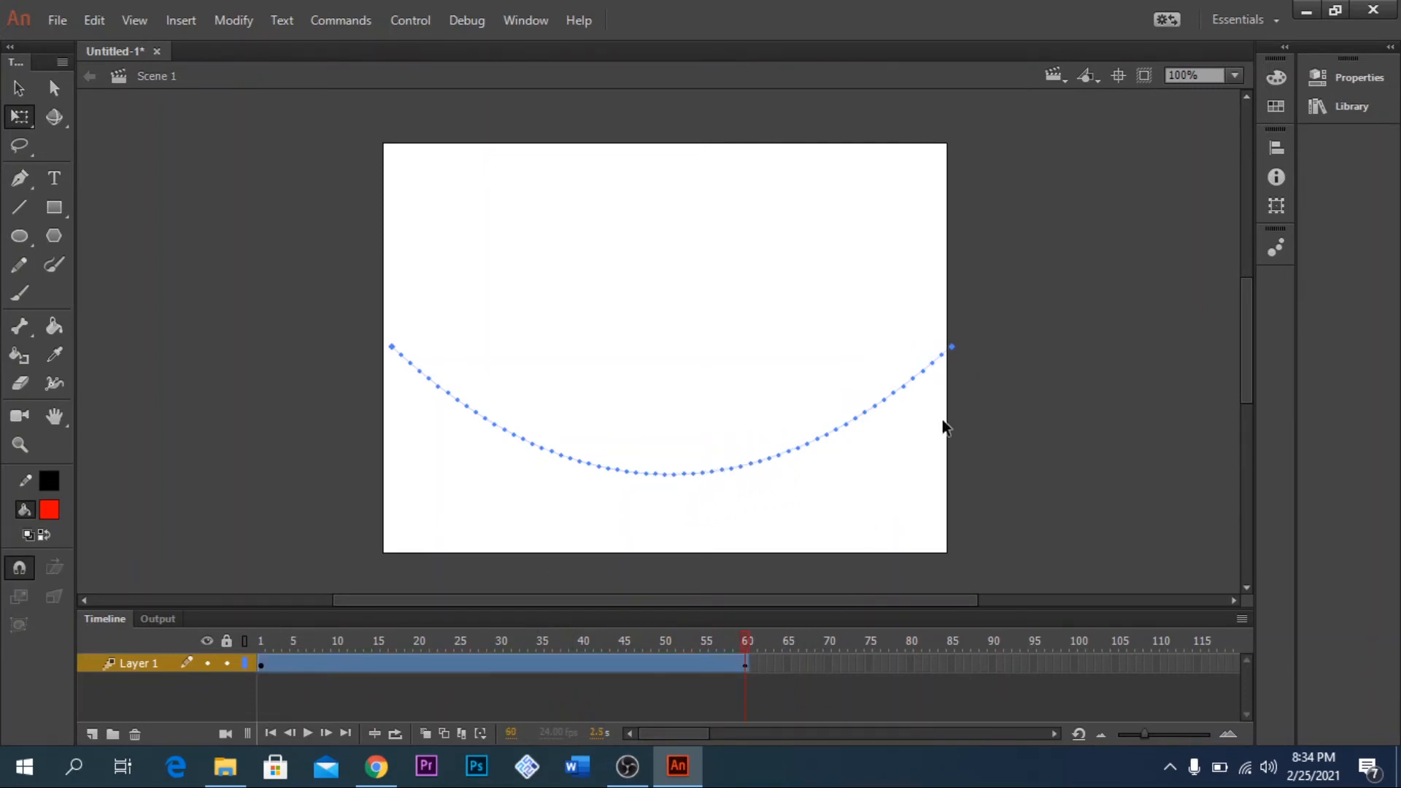
{"action": "left_click", "coordinate": [952, 349]}
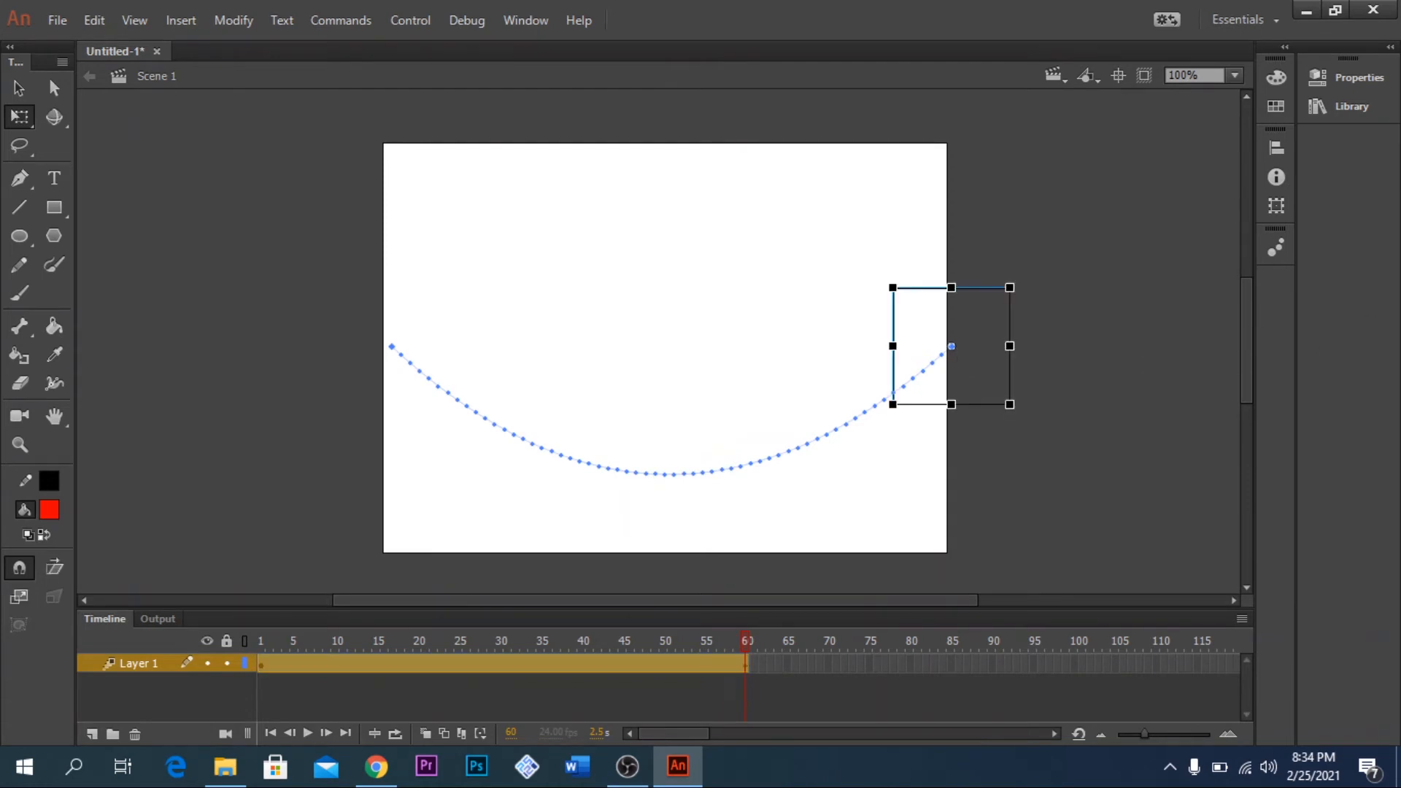
{"action": "left_click", "coordinate": [1363, 80]}
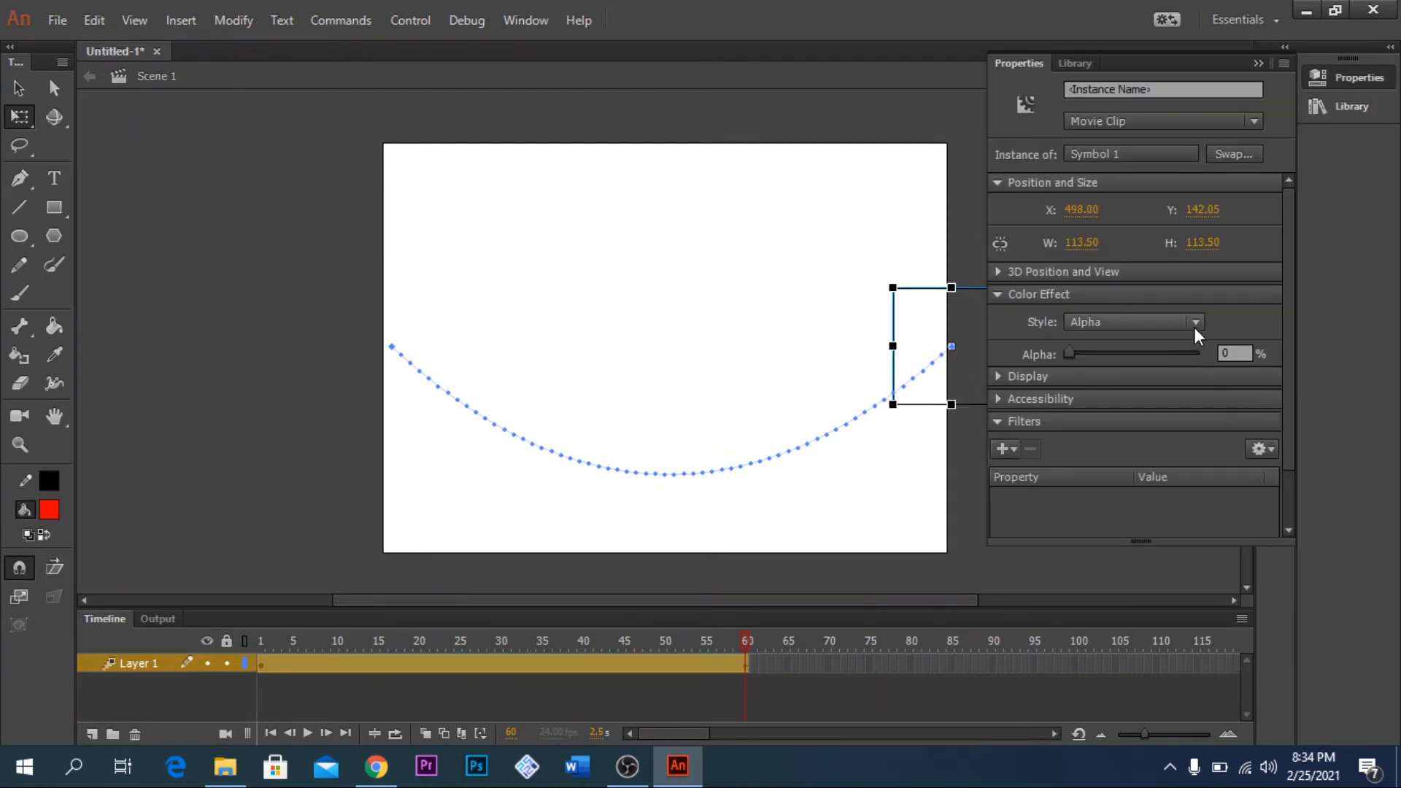
{"action": "left_click", "coordinate": [1194, 323]}
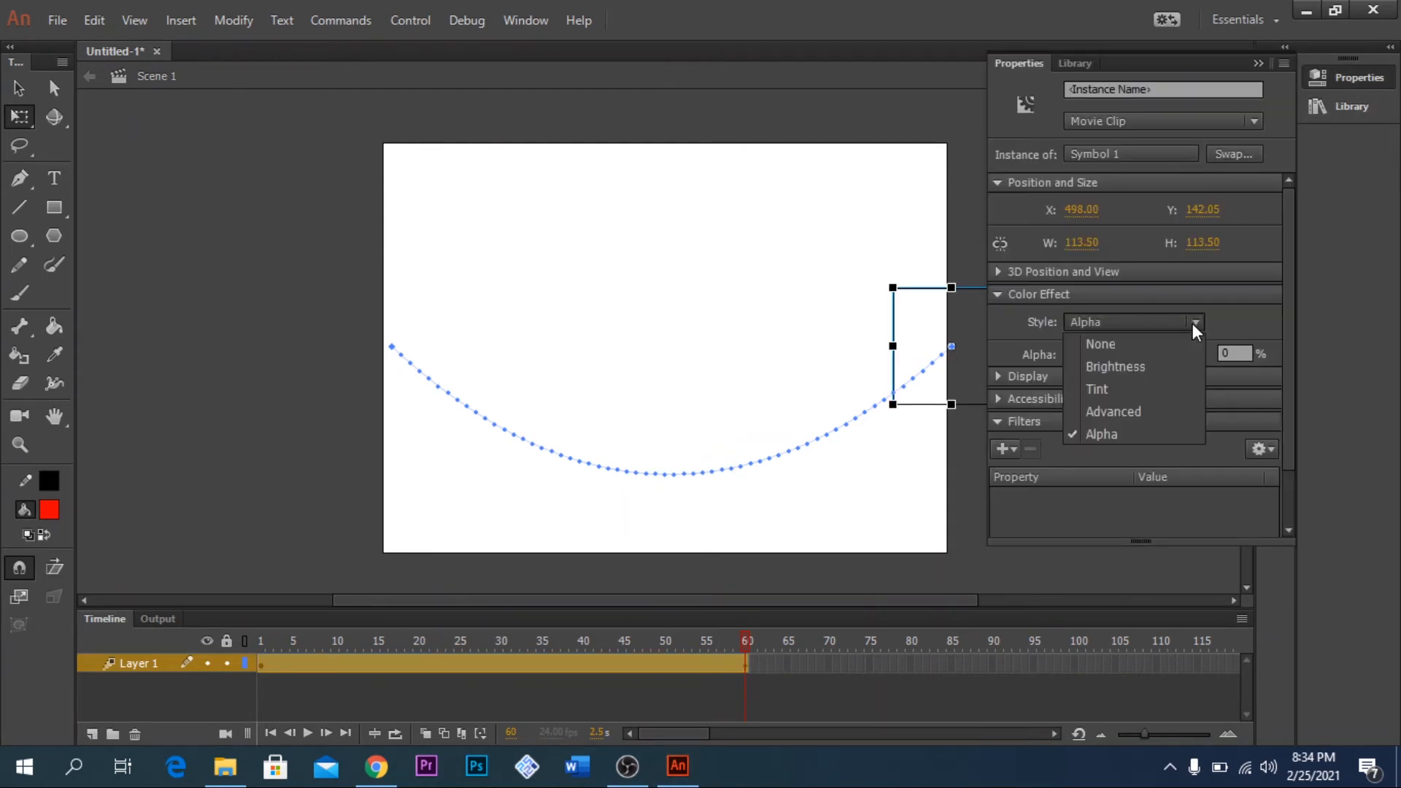
{"action": "left_click", "coordinate": [1110, 388]}
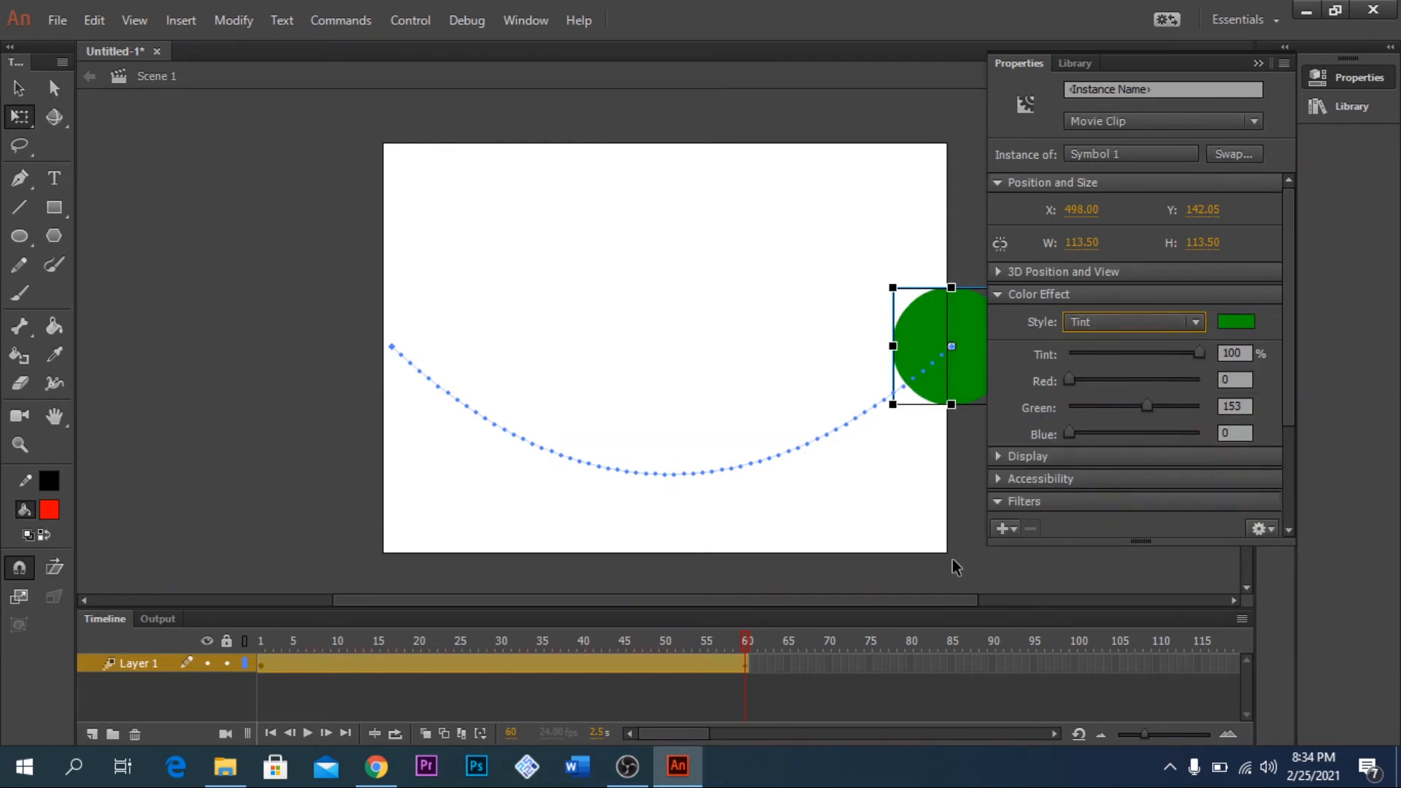
Preview the circle's tint change along the timeline, and rotate the circle counterclockwise at frame 60 with Free Transform.
{"action": "left_click", "coordinate": [975, 483]}
{"action": "mouse_move", "coordinate": [746, 641]}
{"action": "left_mouse_down"}
{"action": "mouse_move", "coordinate": [248, 642]}
{"action": "mouse_move", "coordinate": [749, 657]}
{"action": "left_mouse_up"}
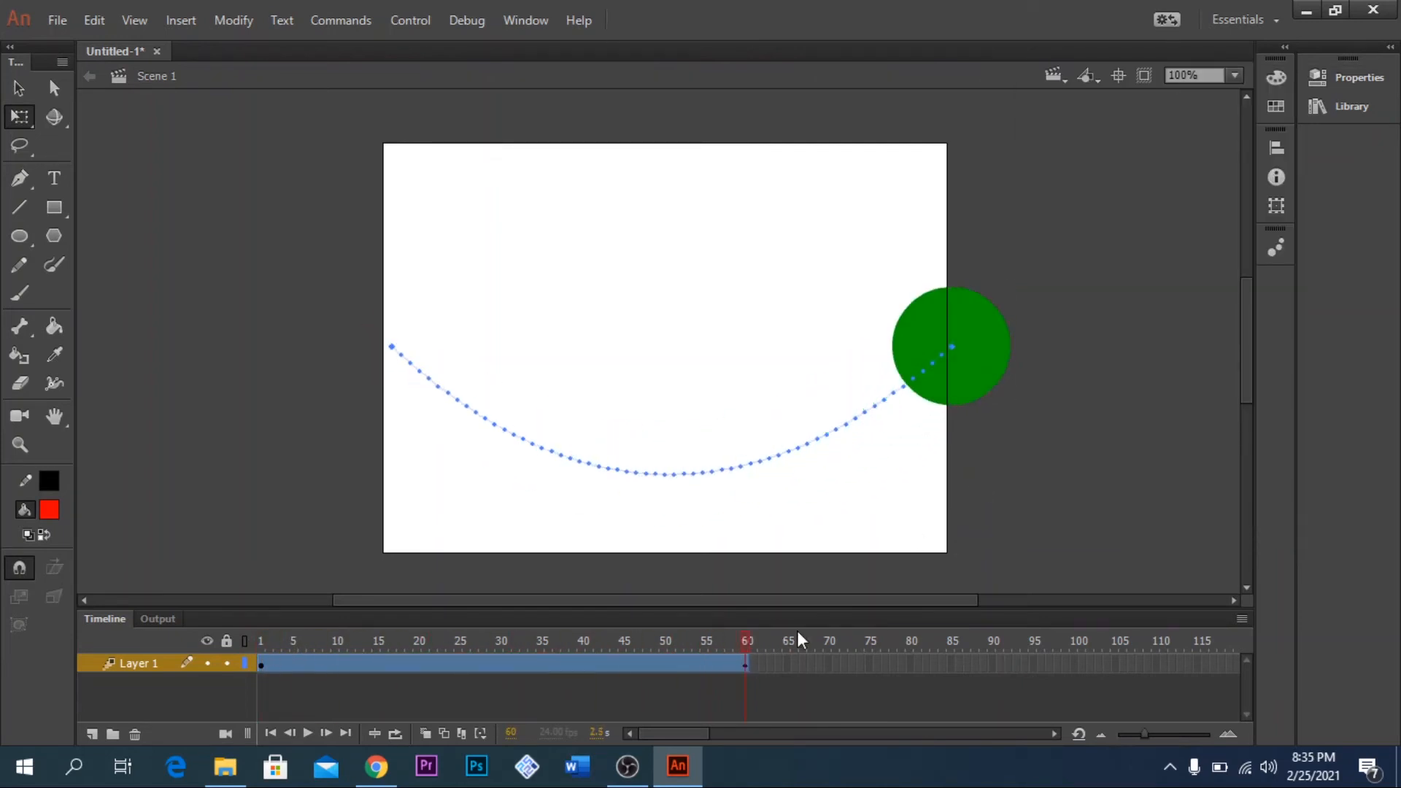
{"action": "left_click", "coordinate": [1002, 340]}
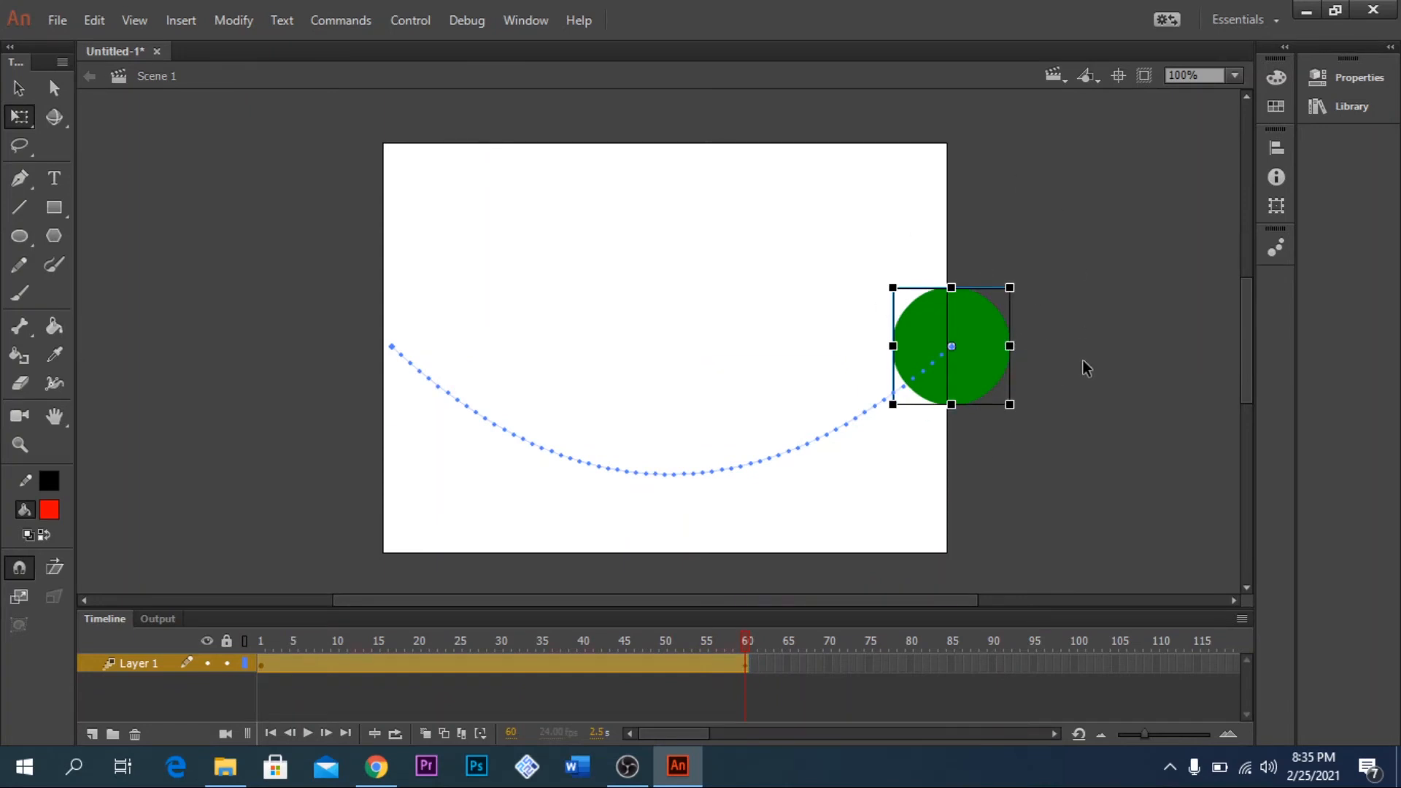
{"action": "left_click_drag", "start_coordinate": [888, 281], "coordinate": [844, 335]}
{"action": "mouse_move", "coordinate": [745, 644]}
{"action": "left_mouse_down"}
{"action": "mouse_move", "coordinate": [391, 605]}
{"action": "mouse_move", "coordinate": [751, 627]}
{"action": "left_mouse_up"}
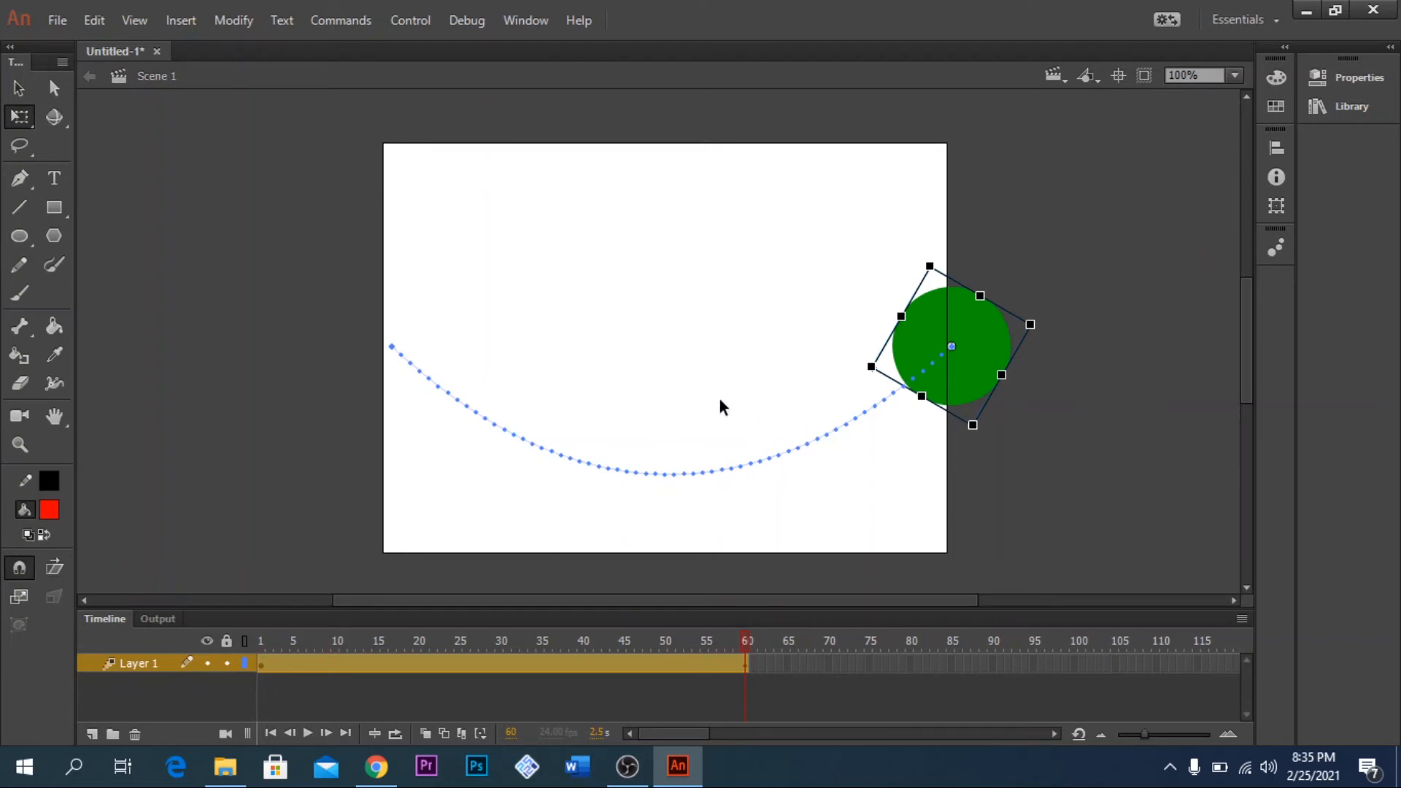
Pull a curve handle out of the motion path's start point with the Convert Anchor Point tool to form an S-curve.
{"action": "left_click", "coordinate": [27, 188]}
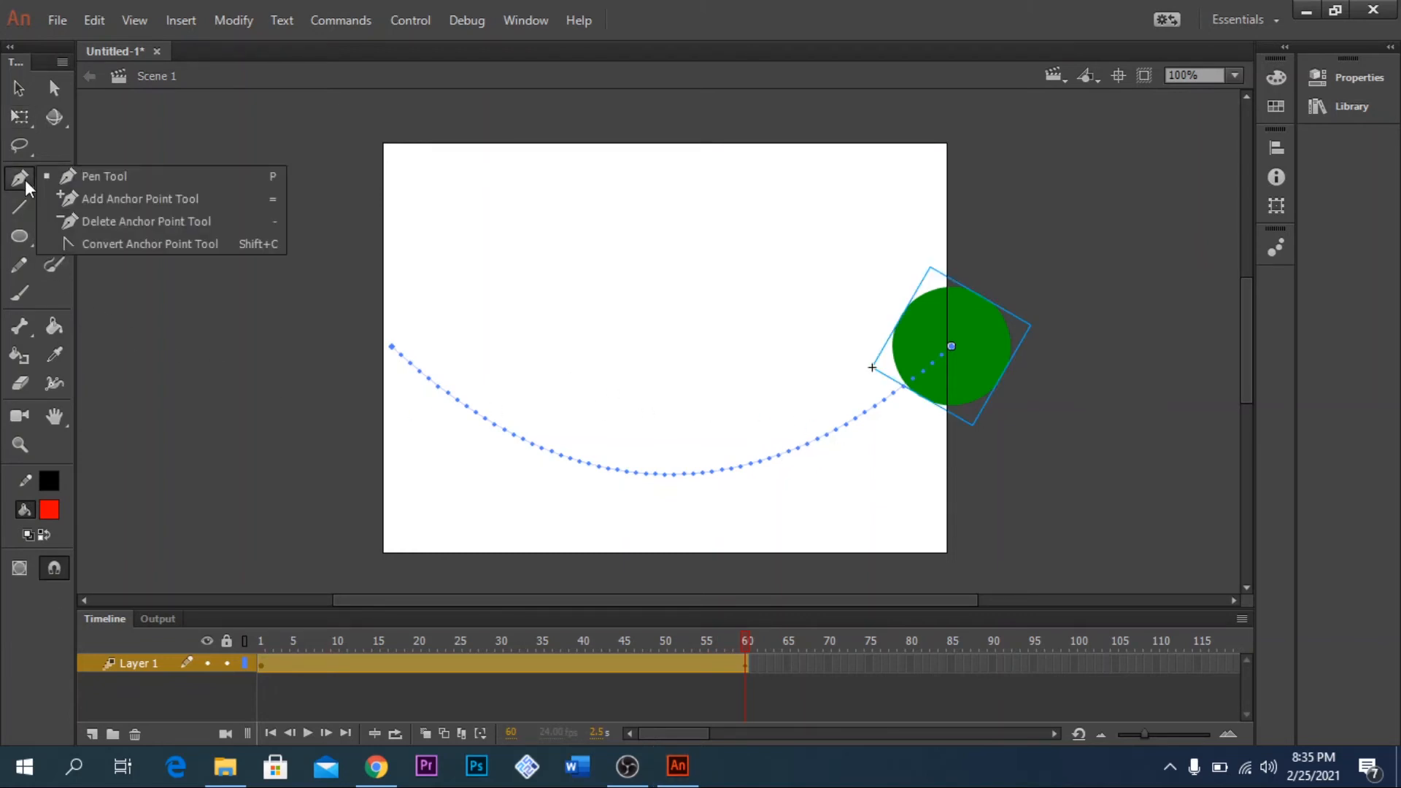
{"action": "left_click", "coordinate": [100, 248]}
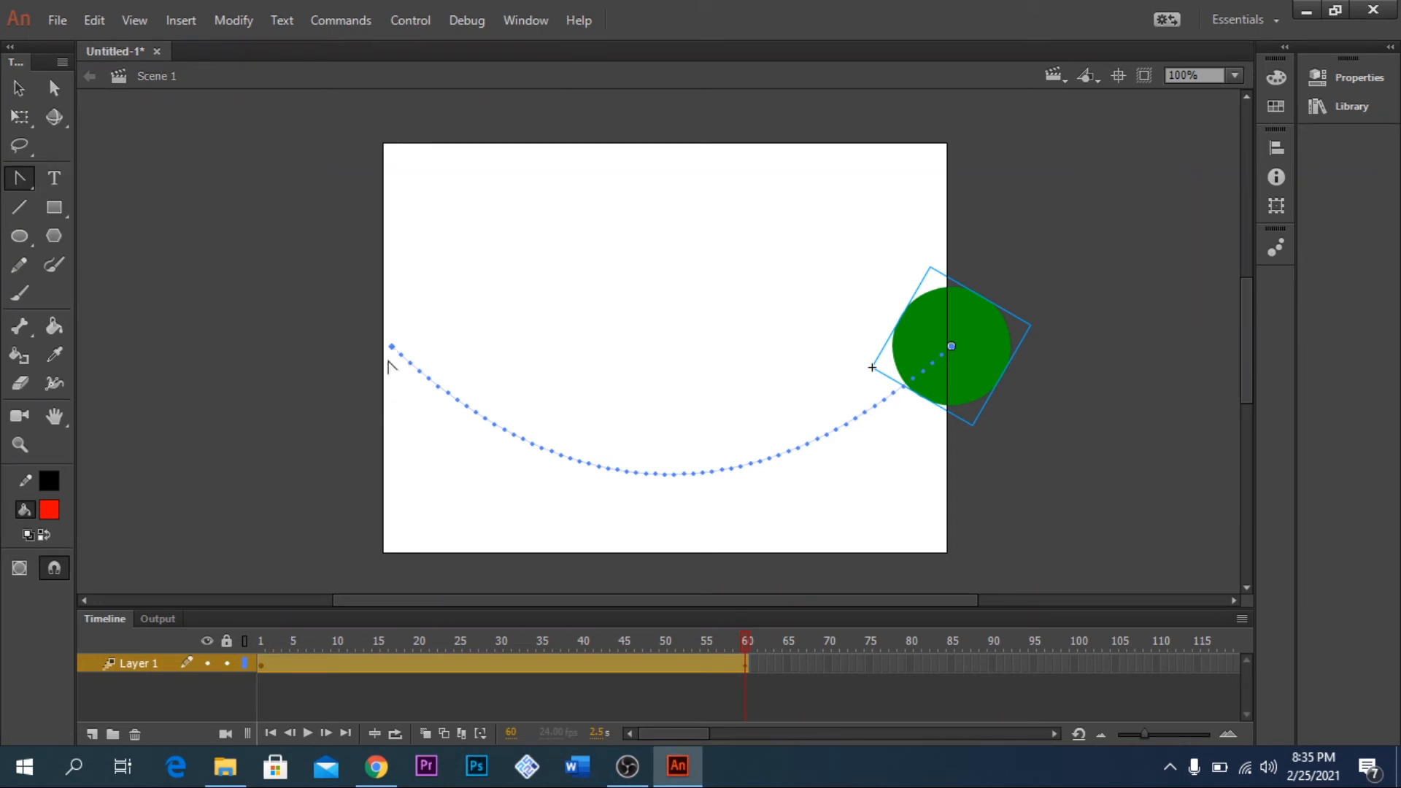
{"action": "left_click_drag", "start_coordinate": [392, 351], "coordinate": [322, 460]}
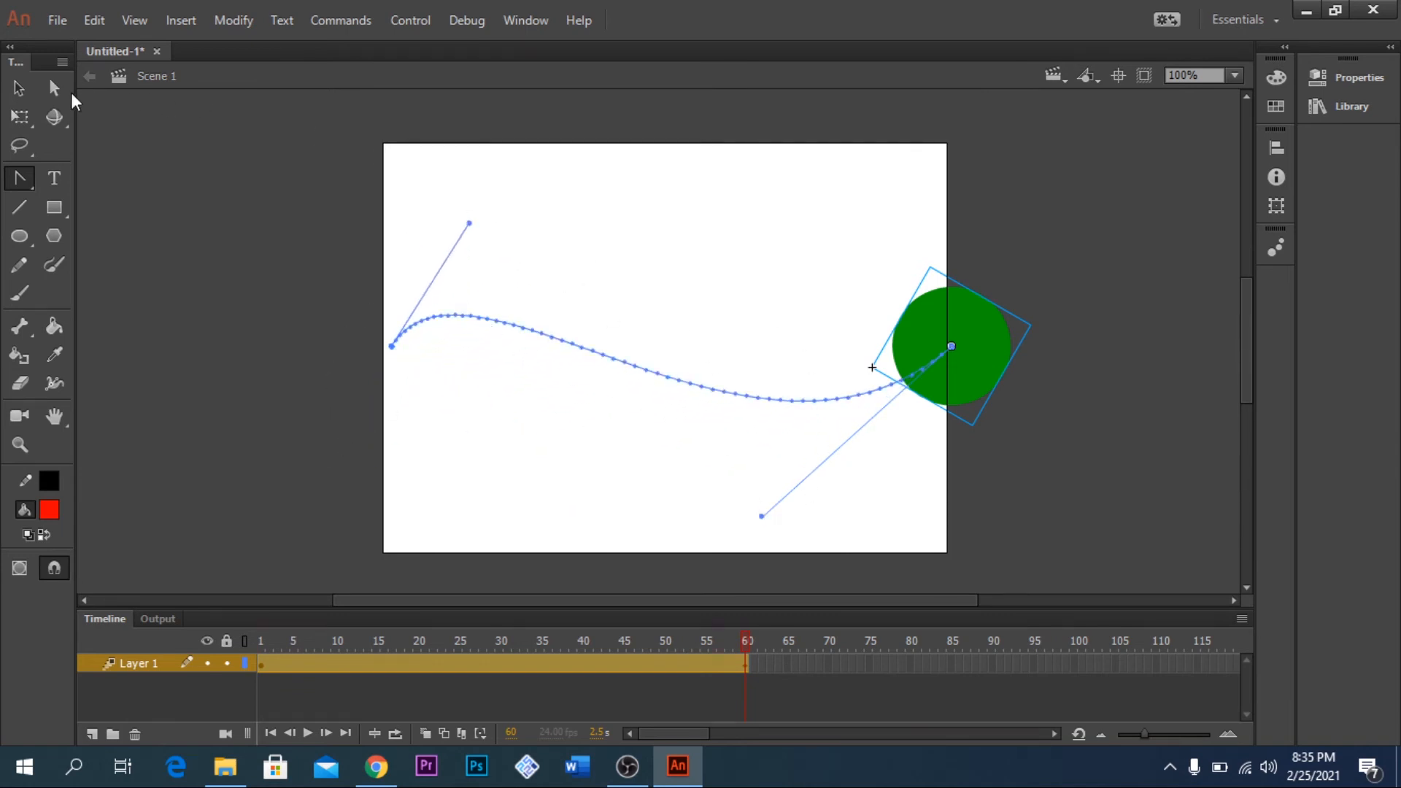
Reshape the S-curved motion path by extending its start and end handles with the Subselection tool, and preview the motion.
{"action": "left_click", "coordinate": [58, 86]}
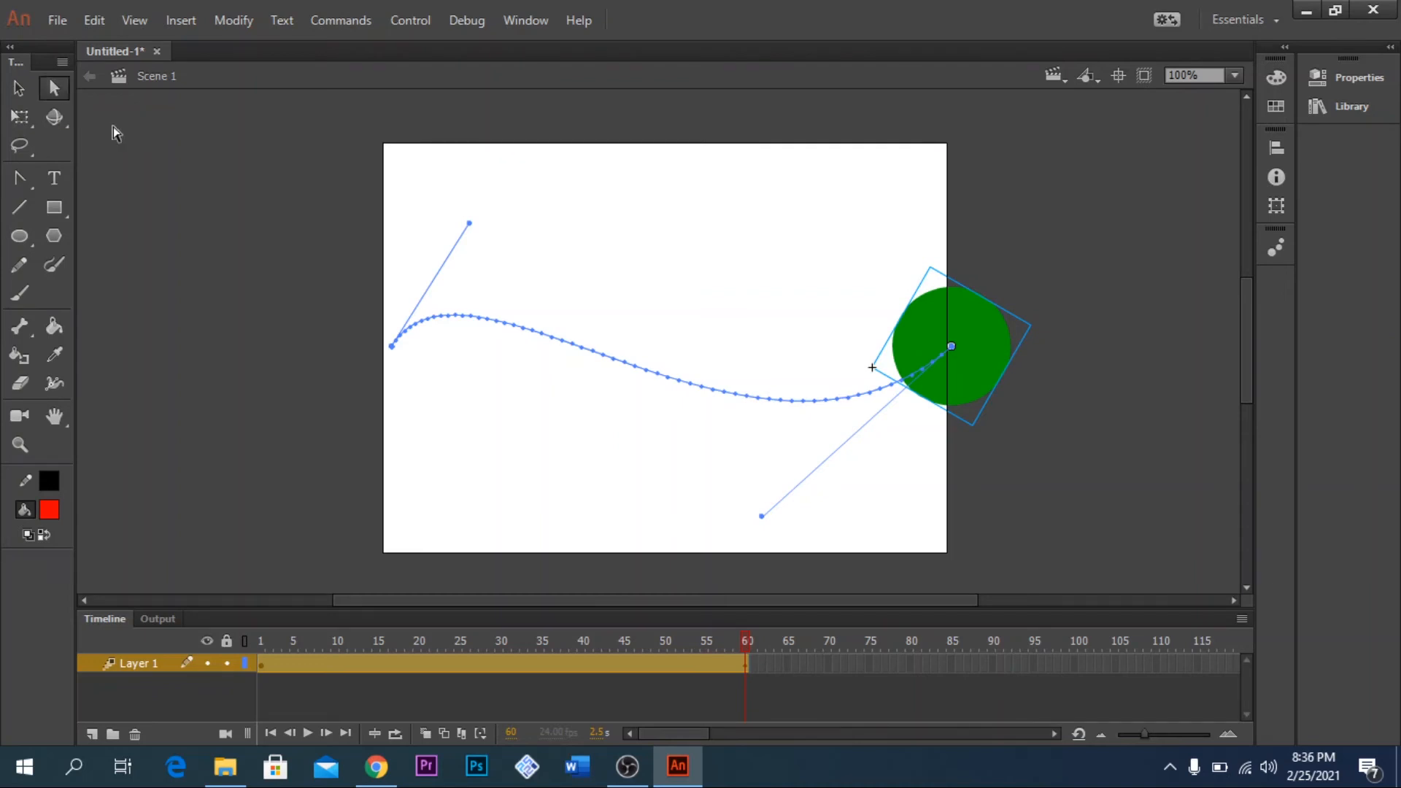
{"action": "left_click_drag", "start_coordinate": [470, 224], "coordinate": [649, 180]}
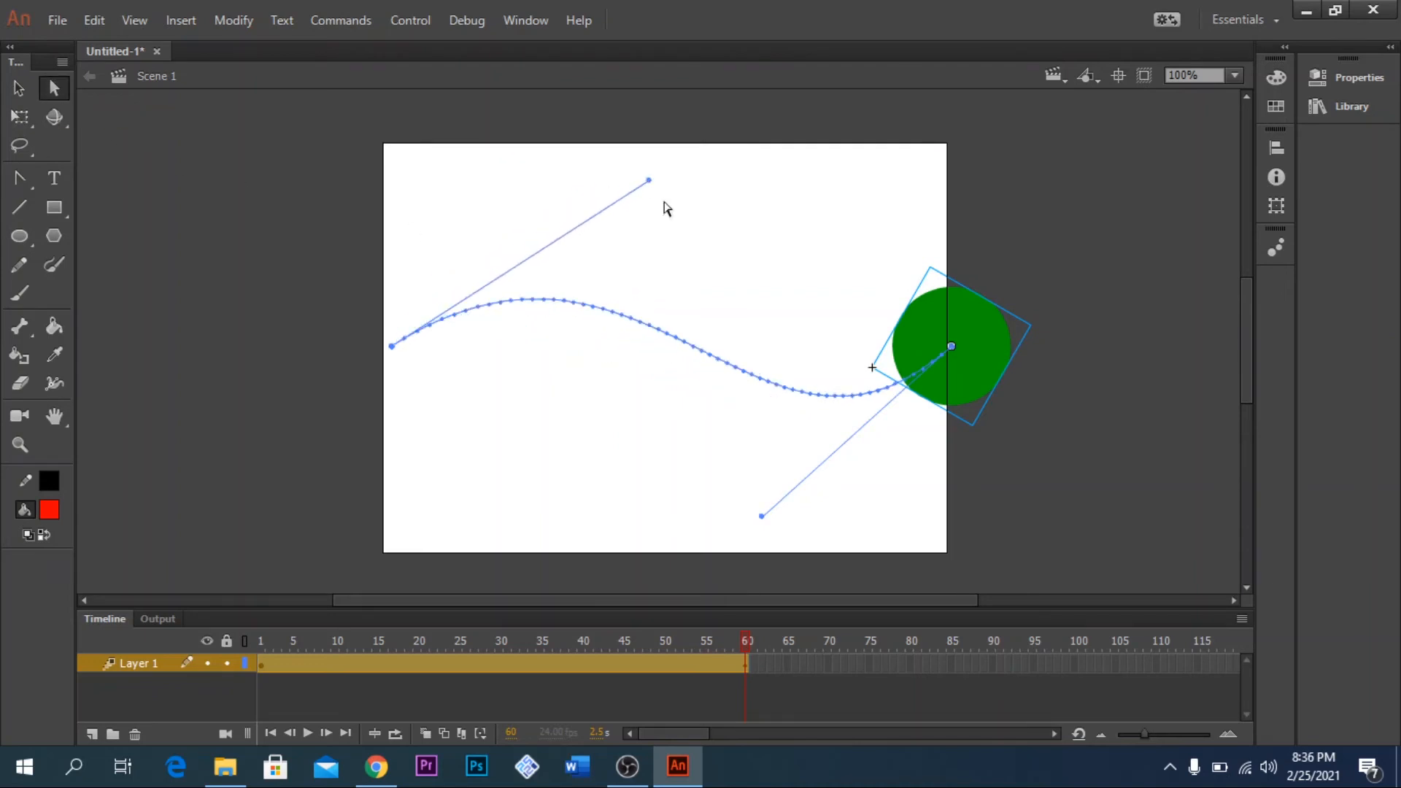
{"action": "left_click_drag", "start_coordinate": [761, 512], "coordinate": [672, 544]}
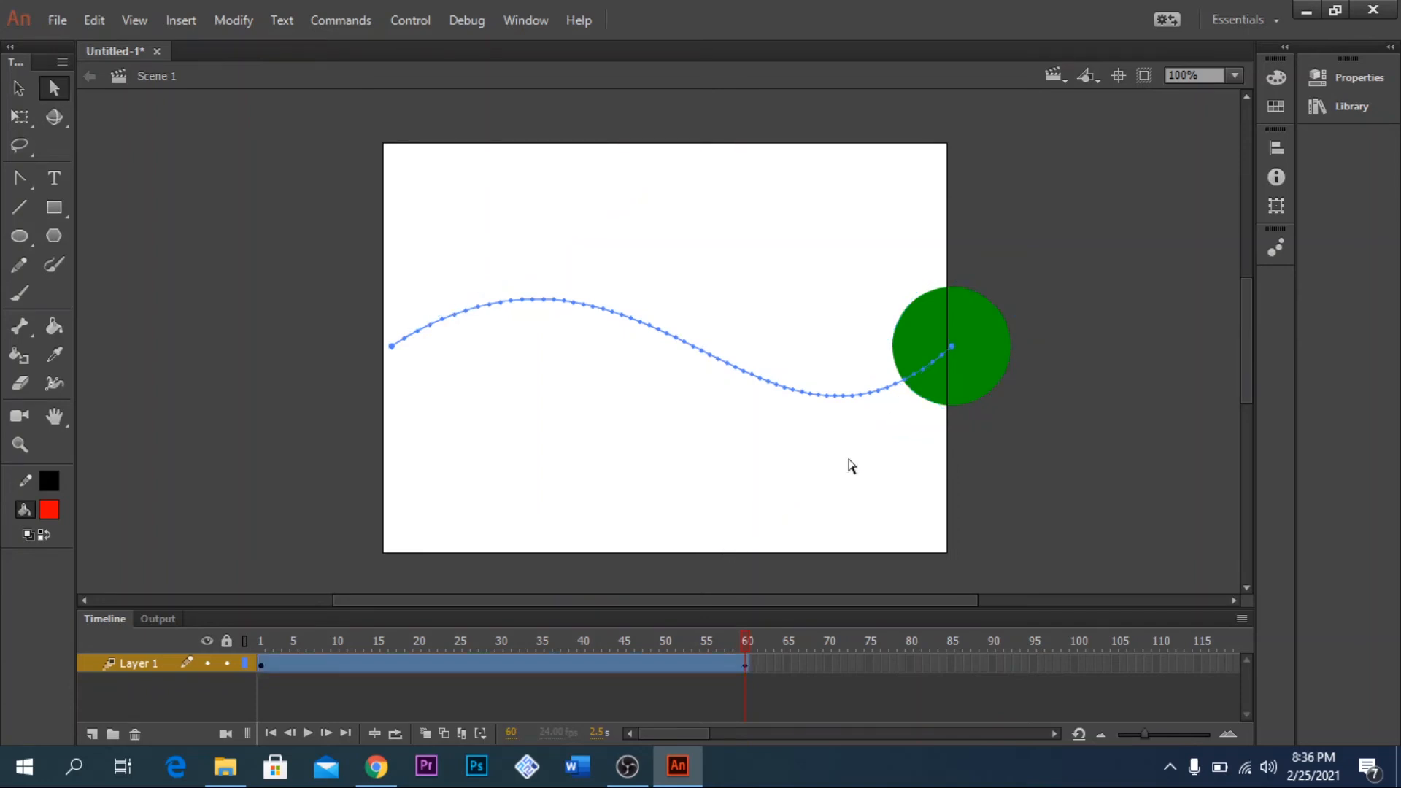
{"action": "left_click", "coordinate": [956, 355]}
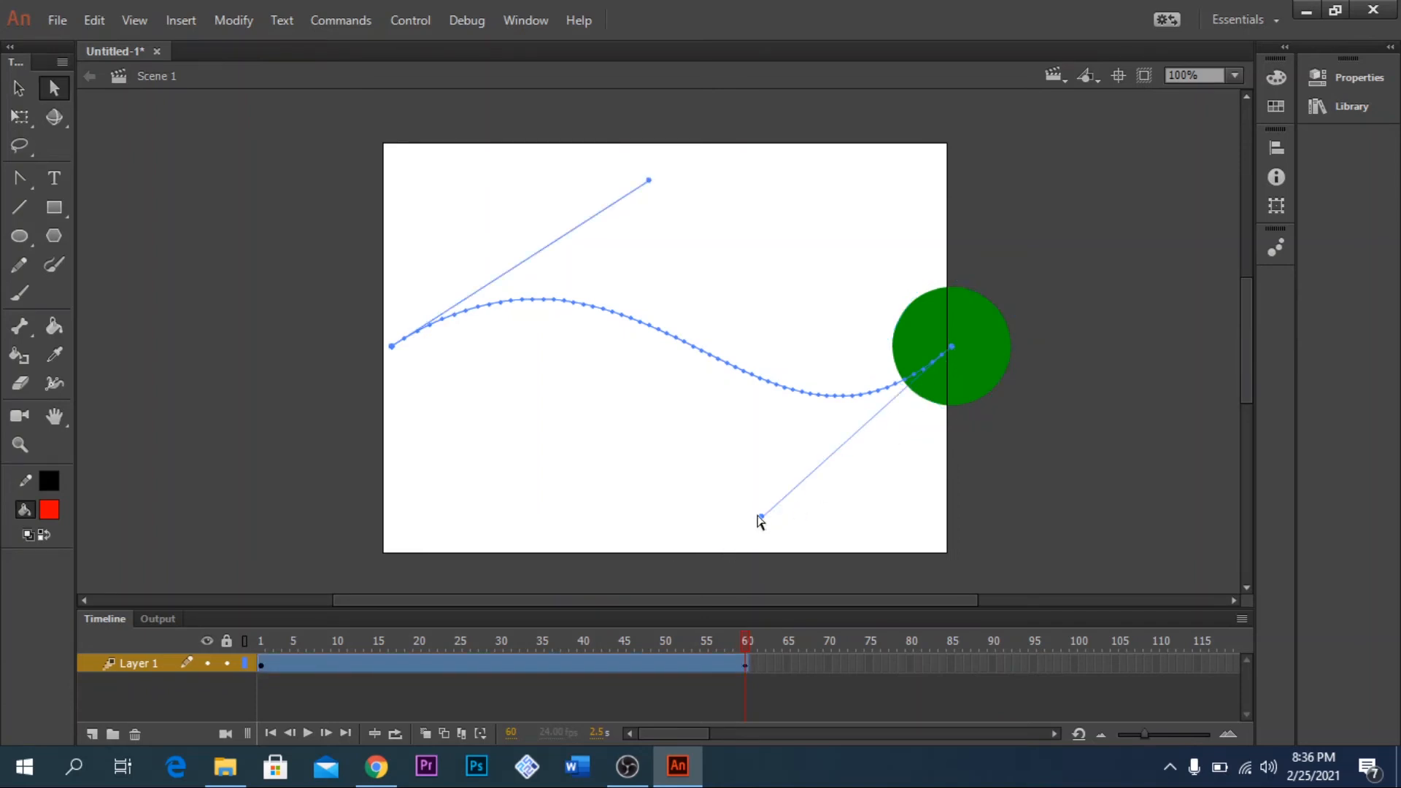
{"action": "left_click_drag", "start_coordinate": [759, 514], "coordinate": [648, 592]}
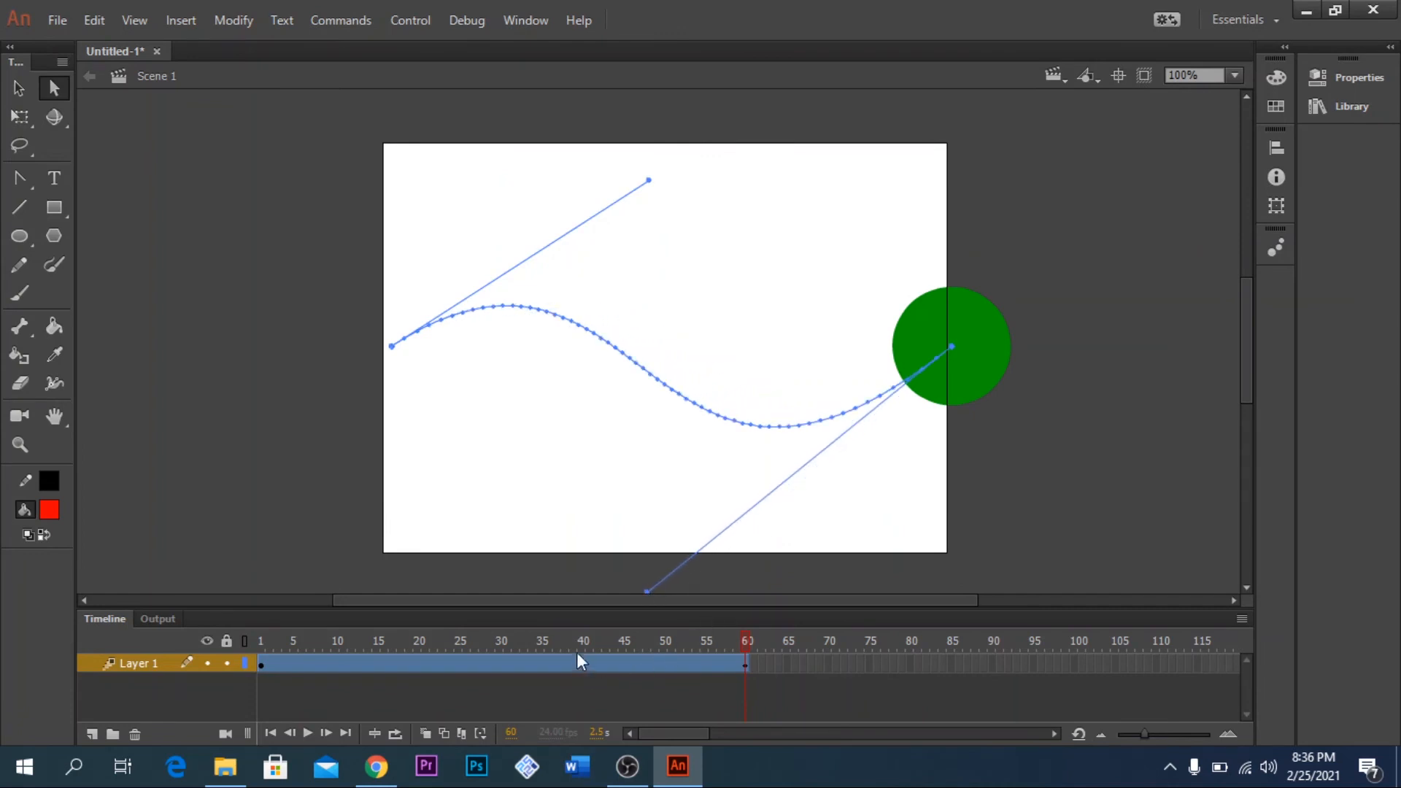
{"action": "left_click_drag", "start_coordinate": [743, 641], "coordinate": [772, 635]}
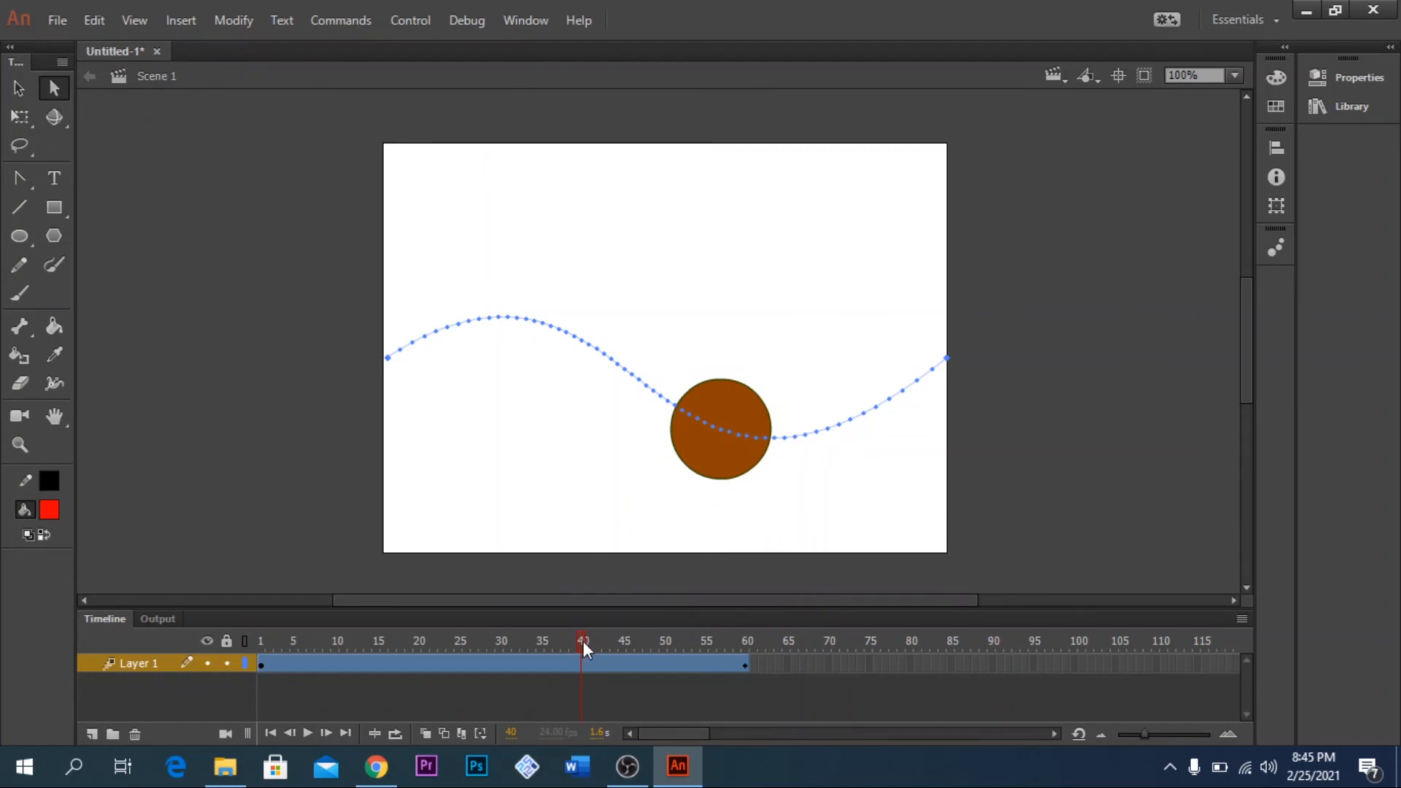
Insert a keyframe at frame 30 of the Layer 1 tween to add a middle point to the motion path.
{"action": "left_click_drag", "start_coordinate": [580, 642], "coordinate": [500, 644]}
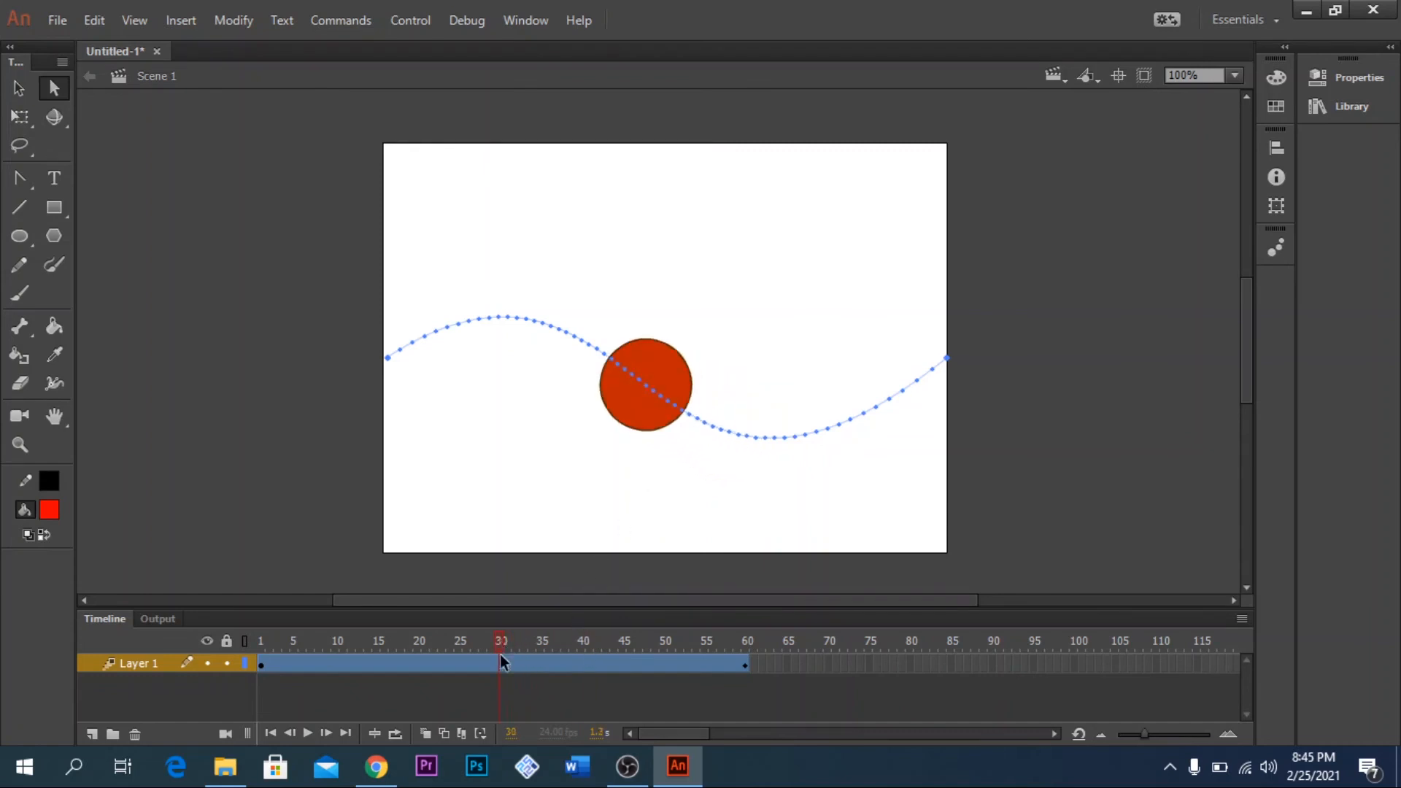
{"action": "left_click", "coordinate": [502, 664]}
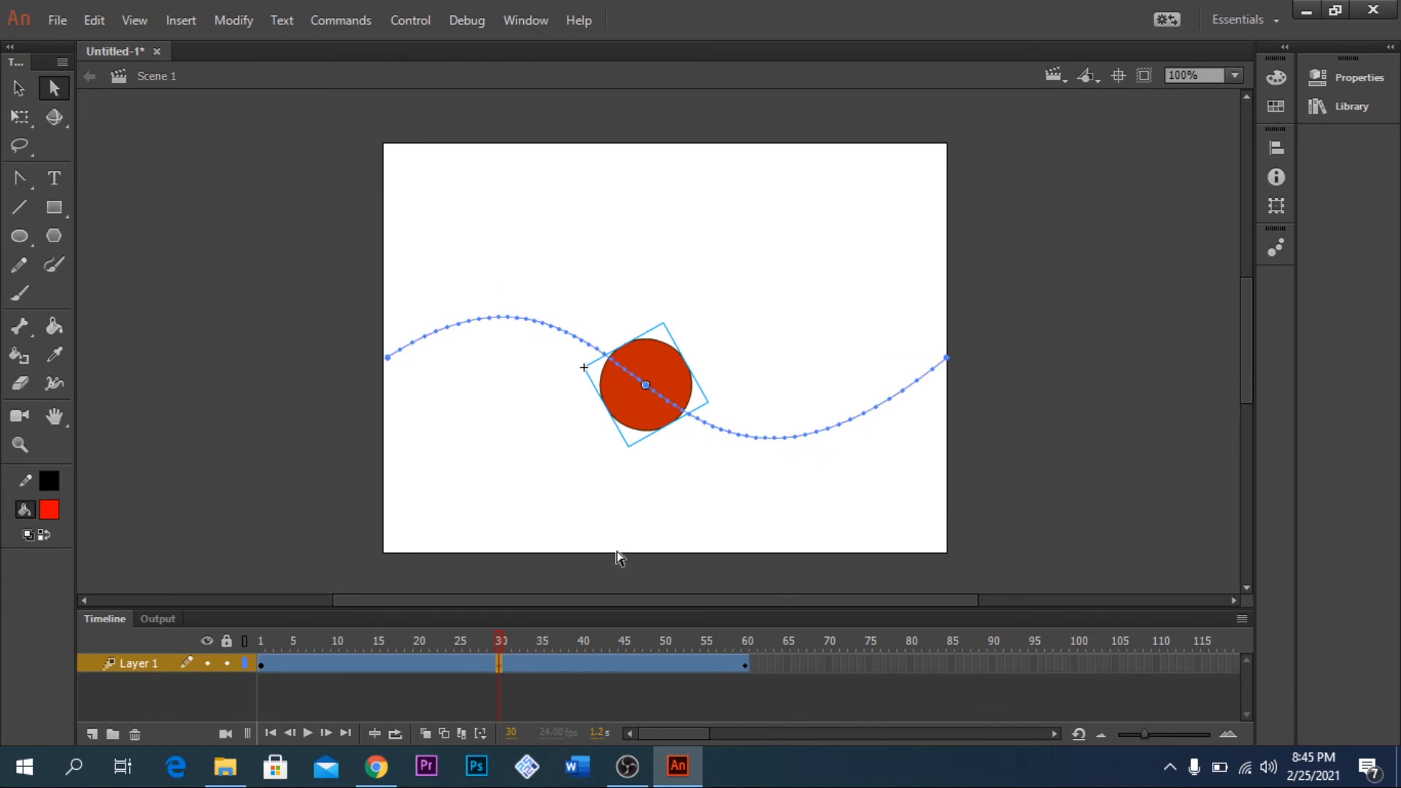
{"action": "left_click_drag", "start_coordinate": [502, 640], "coordinate": [617, 647]}
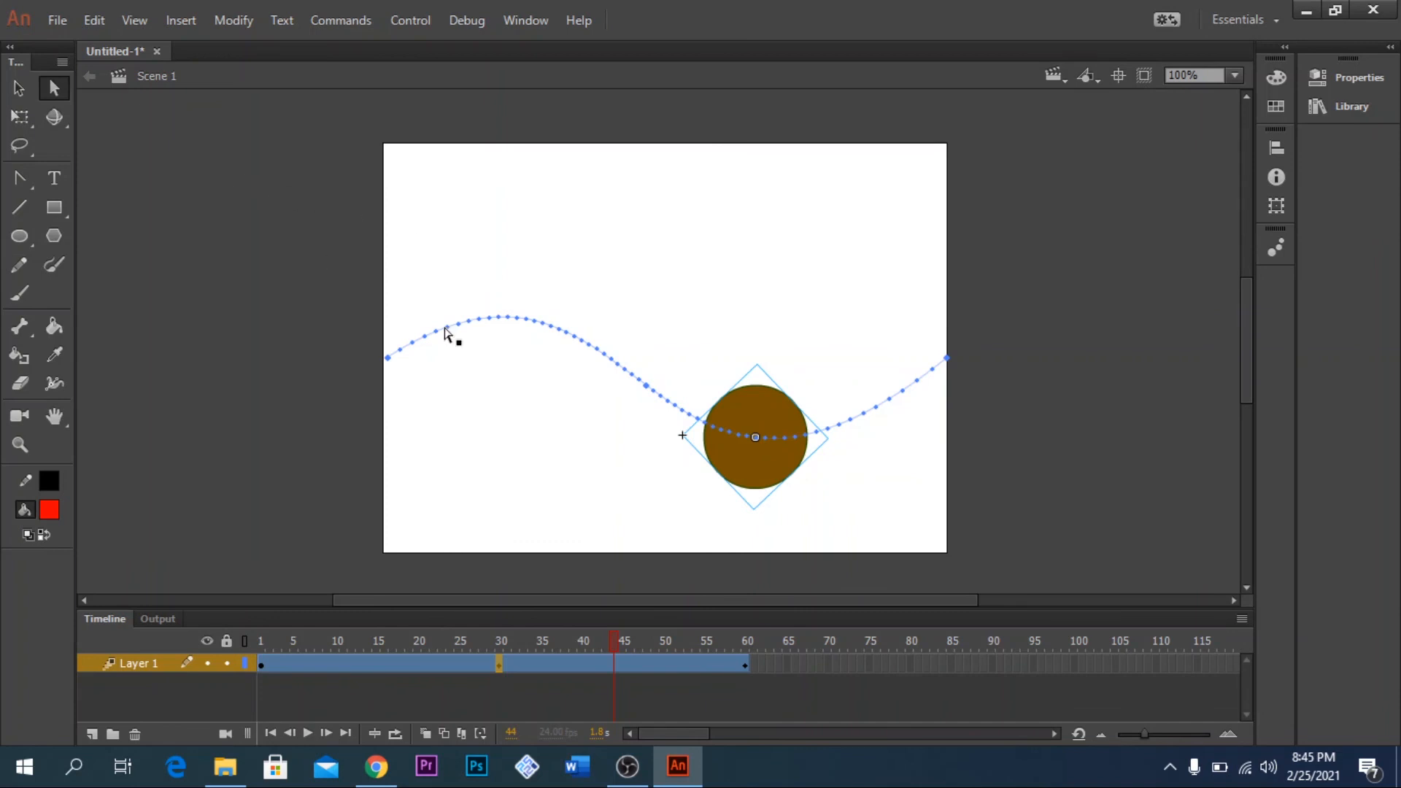
Adjust the handles of the path's middle and start points to bend the motion path into a wave with two crests.
{"action": "left_click", "coordinate": [647, 394]}
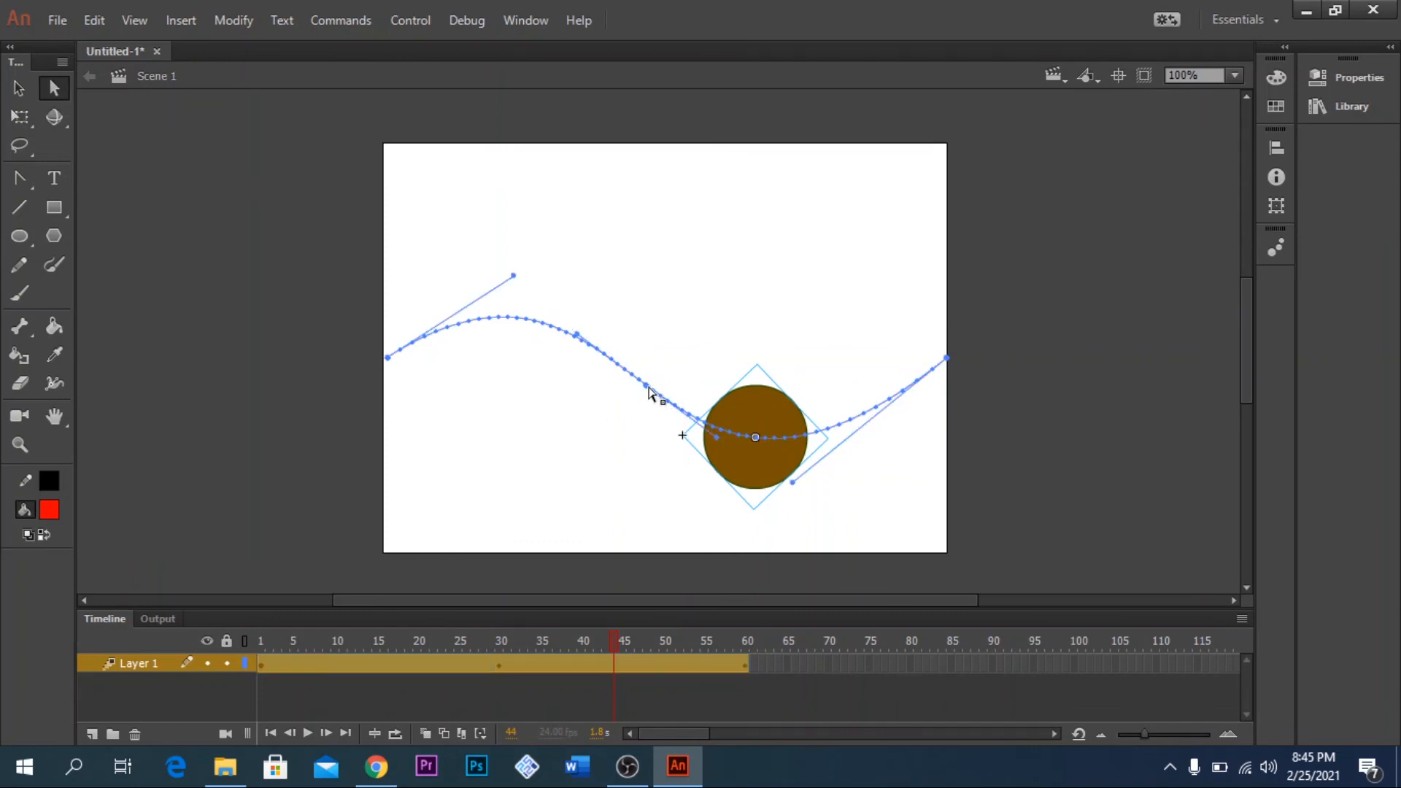
{"action": "left_click_drag", "start_coordinate": [717, 447], "coordinate": [753, 206]}
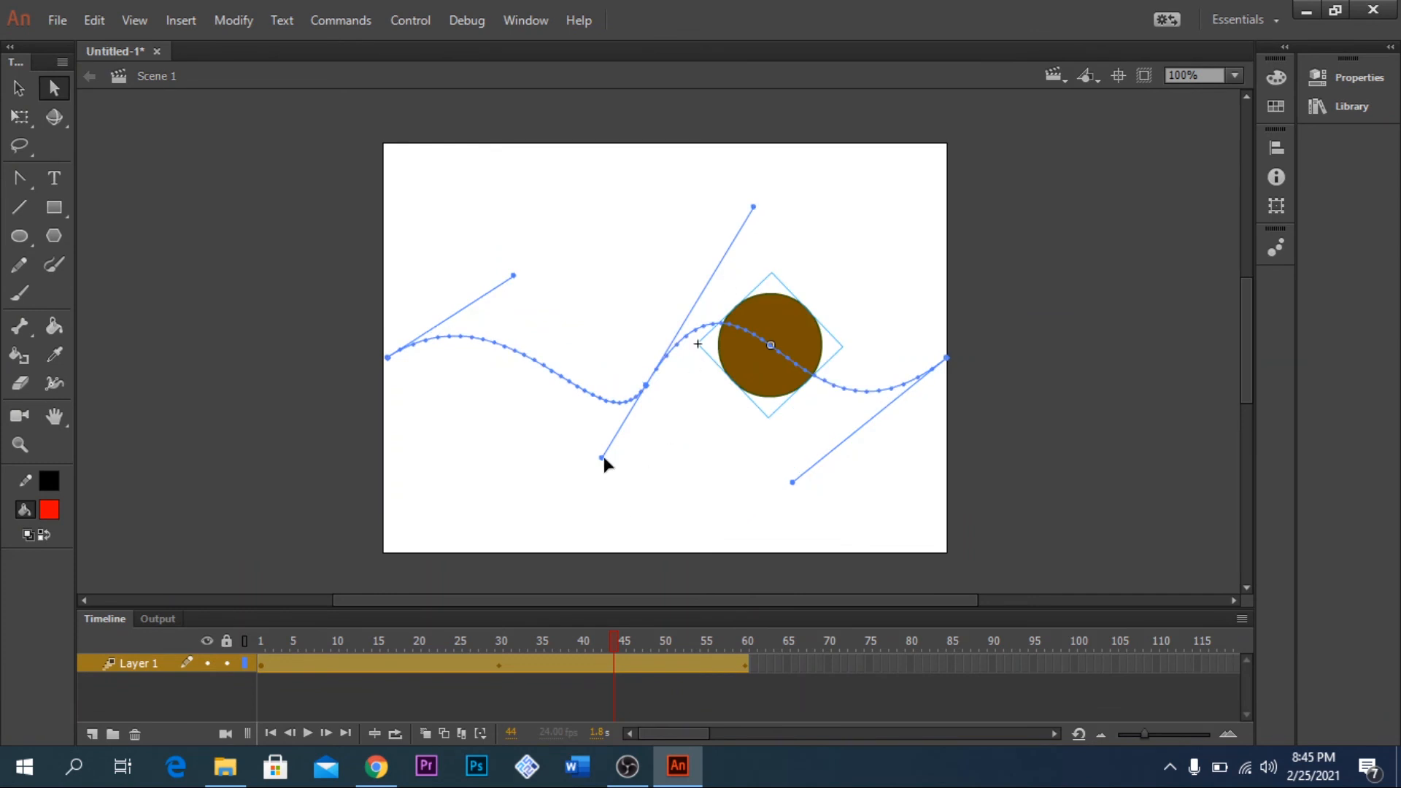
{"action": "left_click_drag", "start_coordinate": [603, 458], "coordinate": [514, 546]}
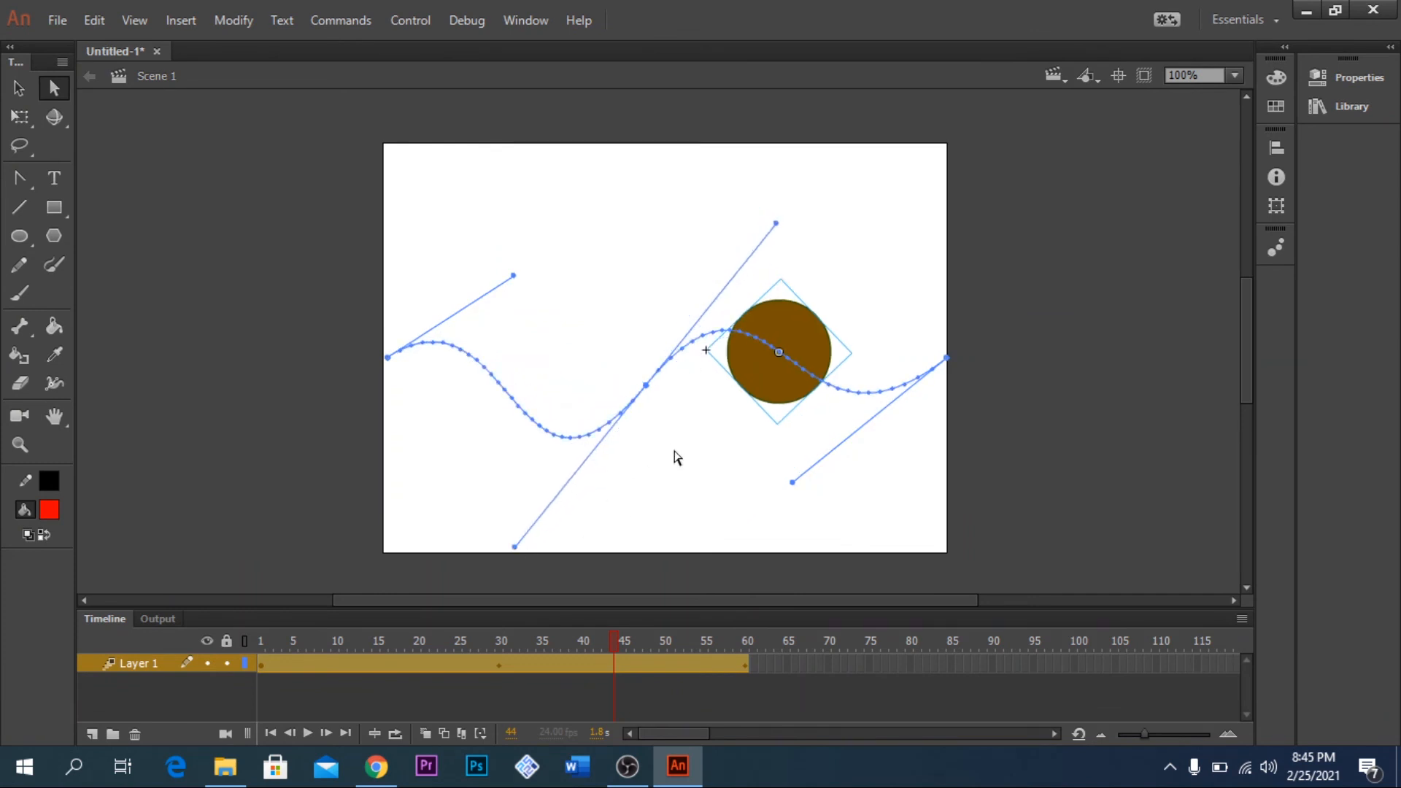
{"action": "left_click_drag", "start_coordinate": [775, 222], "coordinate": [784, 205]}
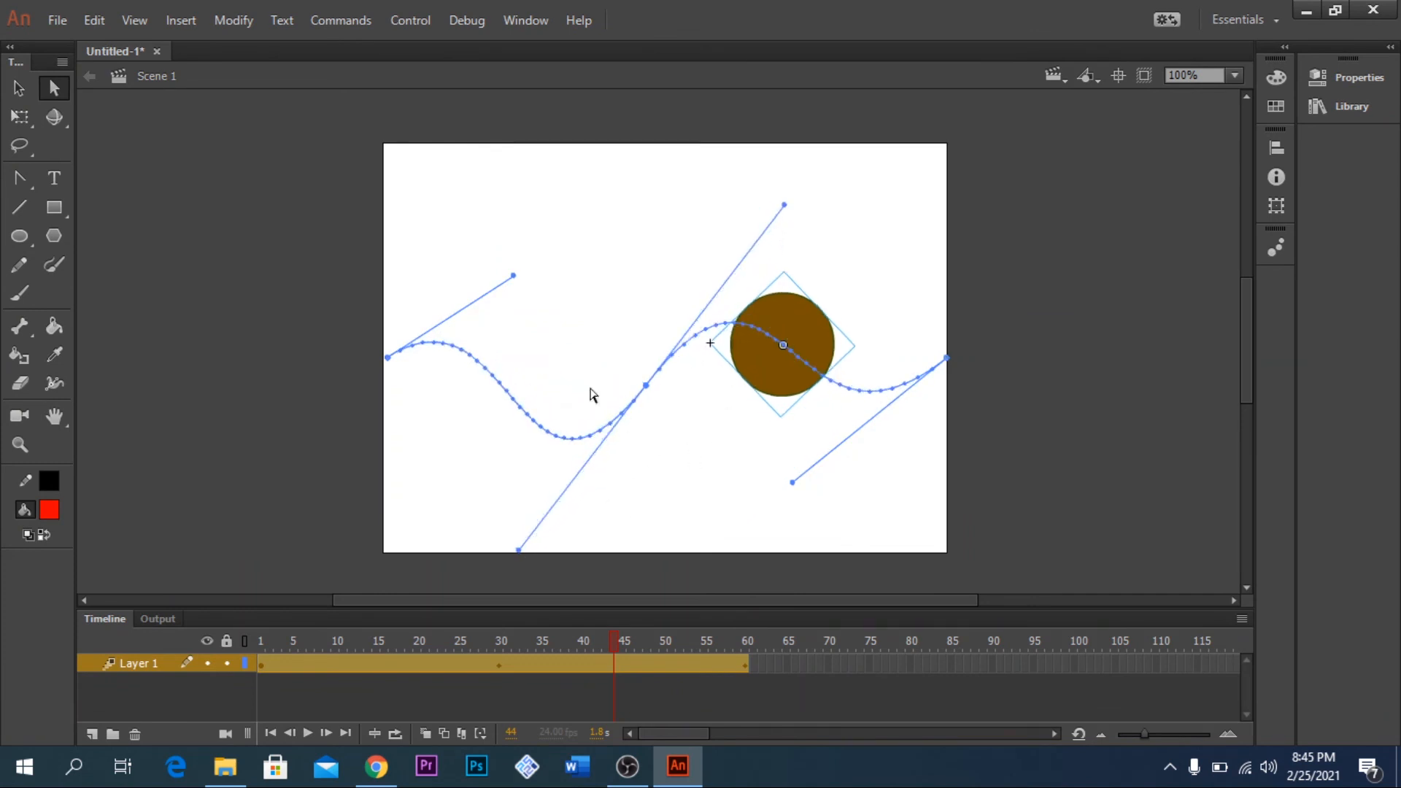
{"action": "left_click_drag", "start_coordinate": [514, 282], "coordinate": [525, 245]}
Preview the circle's motion along the wavy path on the timeline, test the movie, and close the test window.
{"action": "left_click_drag", "start_coordinate": [613, 653], "coordinate": [684, 655]}
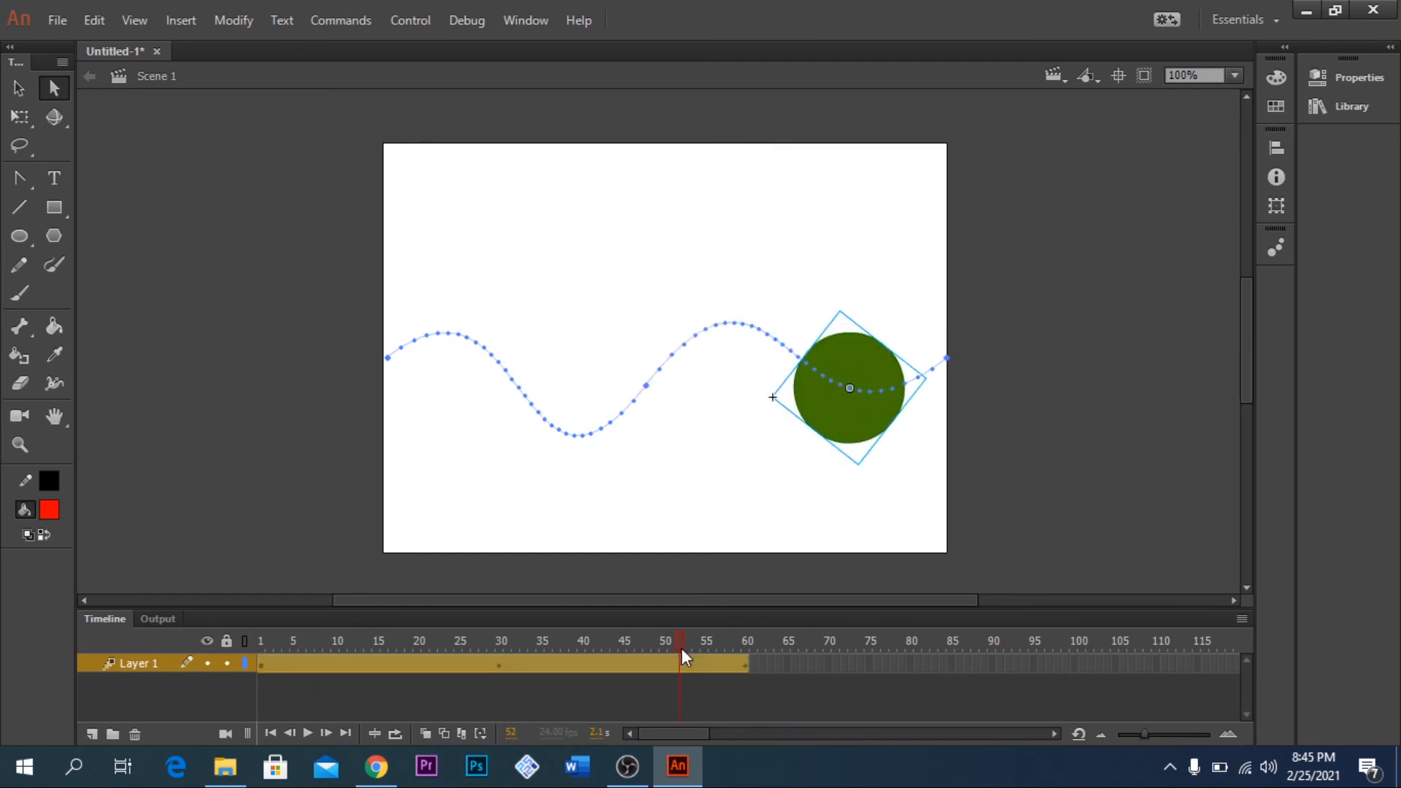
{"action": "key", "text": "ctrl+Return"}
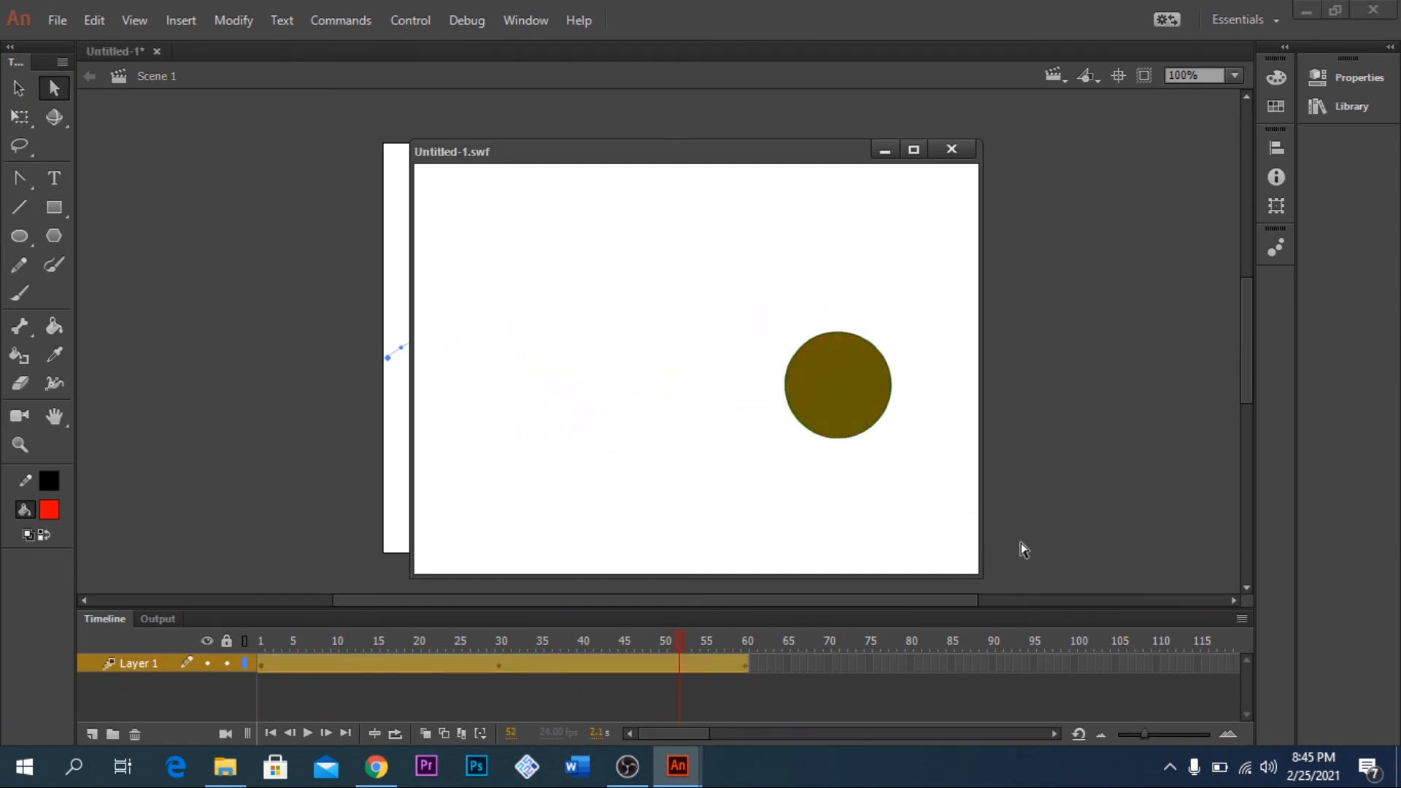
{"action": "left_click", "coordinate": [957, 148]}
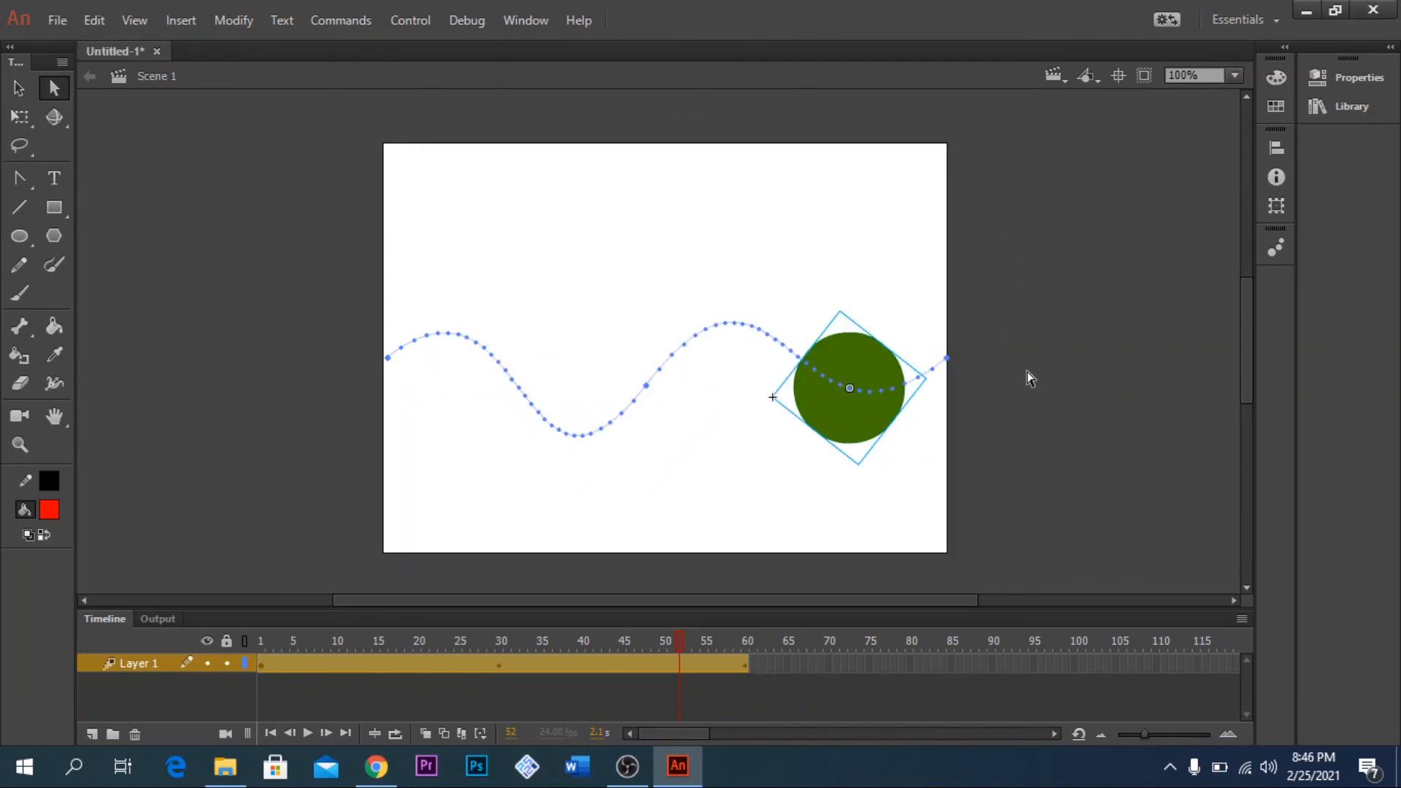